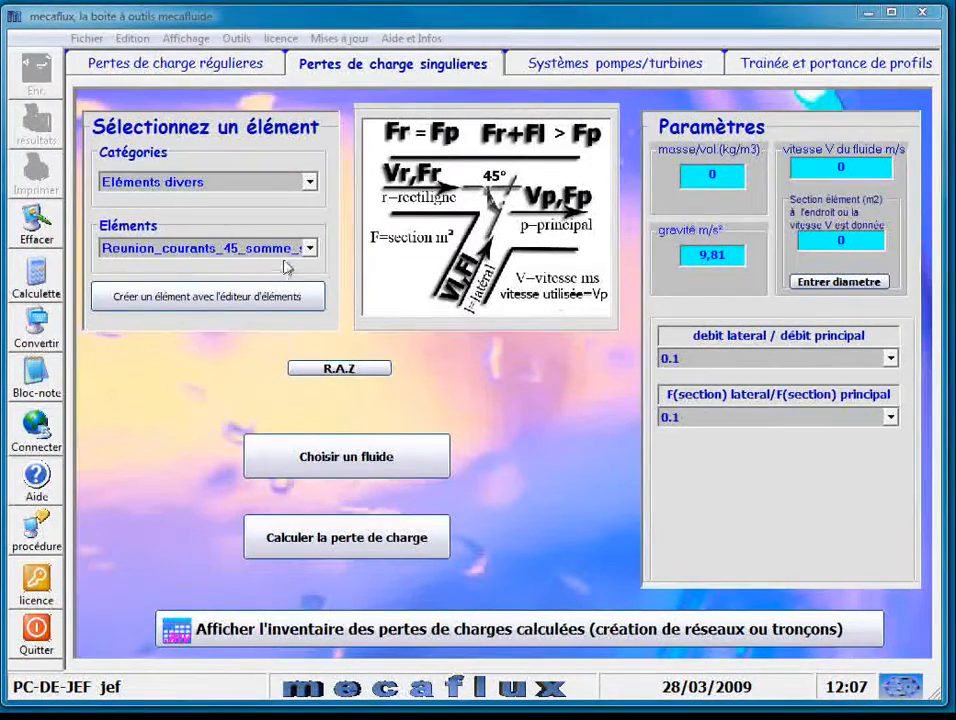
Step: Choose the 45° current-junction element Reunion_courants_45_somme_superieur among the Eléments divers
click(310, 248)
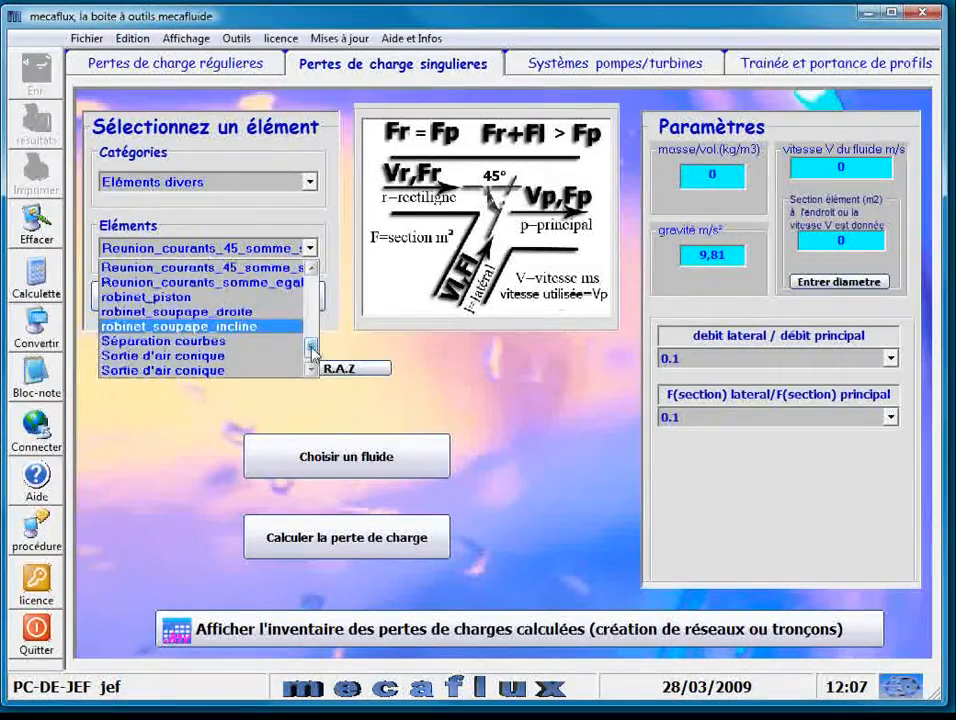
mouse_move(311, 348)
mouse_down()
mouse_move(314, 312)
mouse_move(315, 352)
mouse_up()
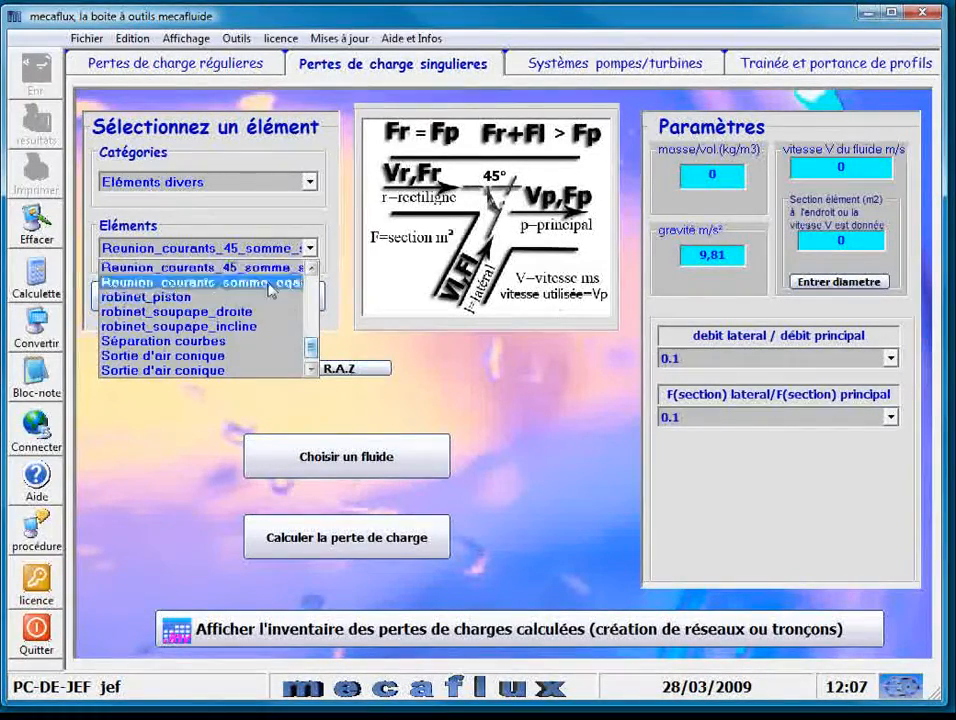
click(268, 266)
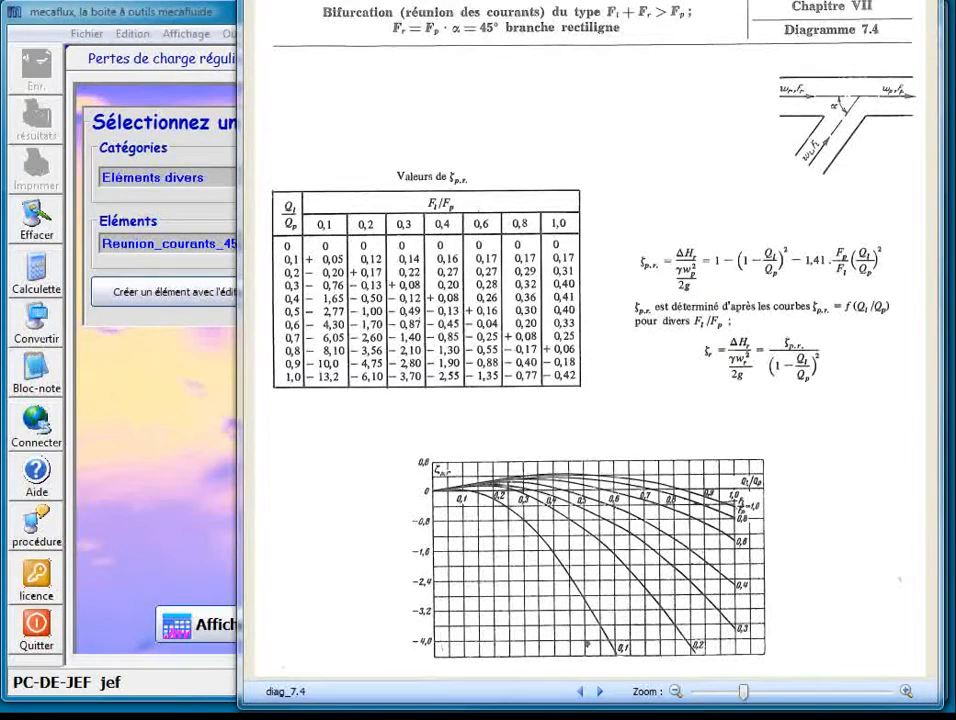
Step: Move the junction picture and the diagram 7.4 windows aside to uncover the element selection area of Mecaflux
drag(955, 38, 781, 24)
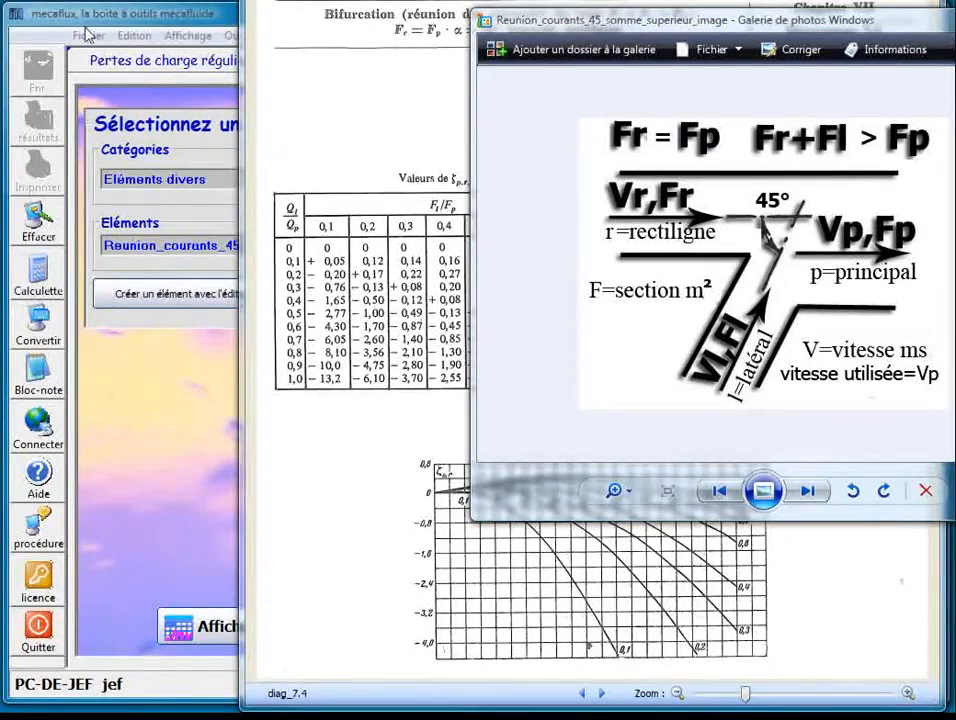
drag(528, 26, 742, 43)
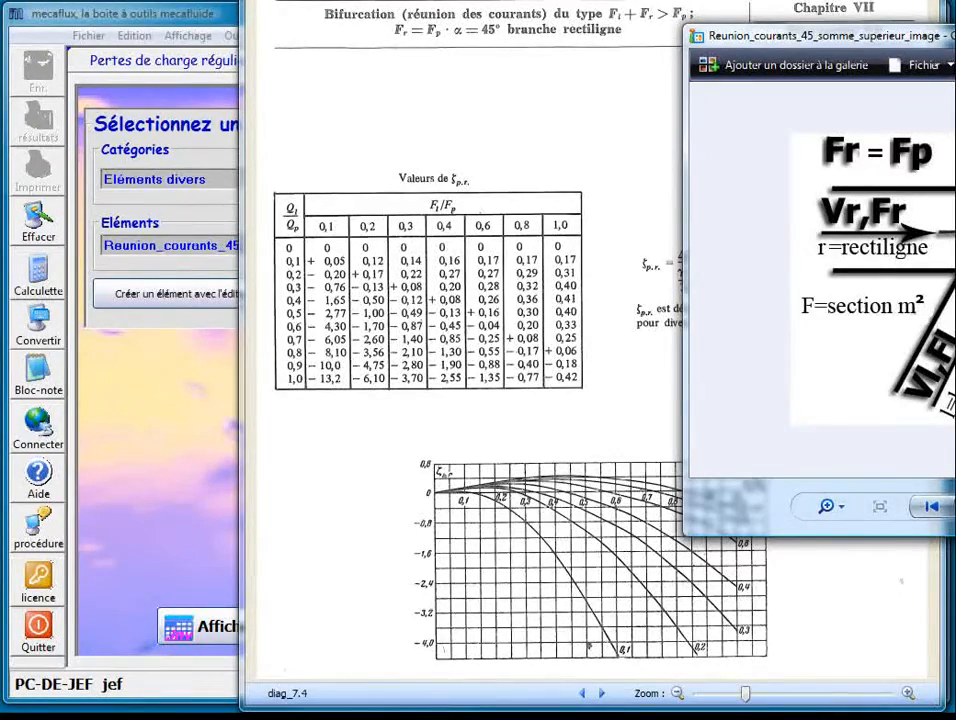
drag(500, 2, 841, 6)
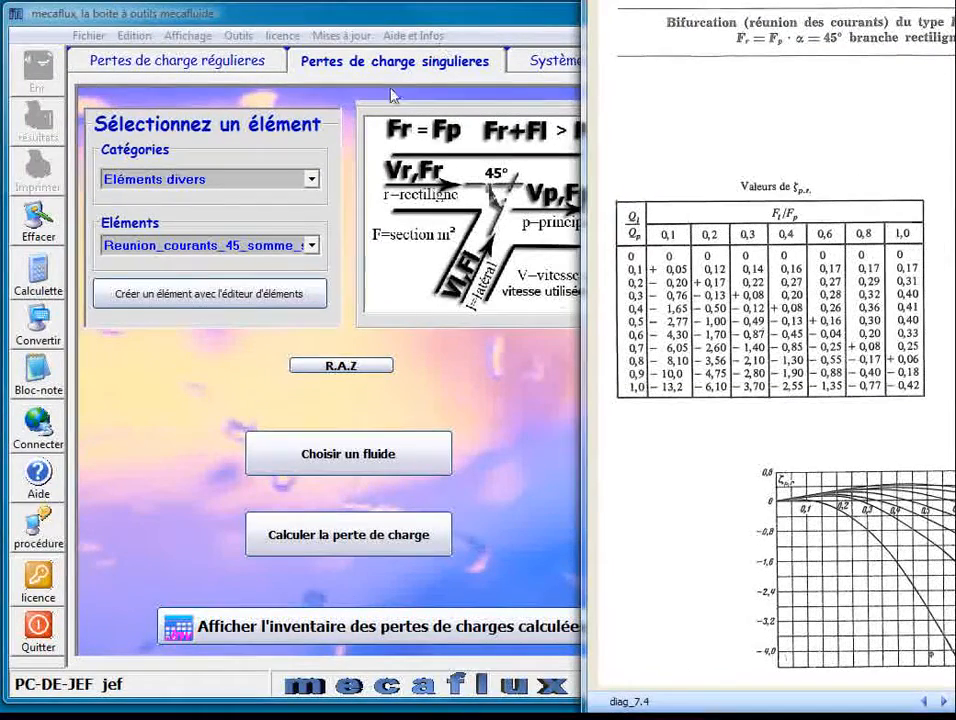
Step: Start a new element in the element editor, name it Reunion_courants_45_somme_superieur and proceed to its parameters
click(222, 302)
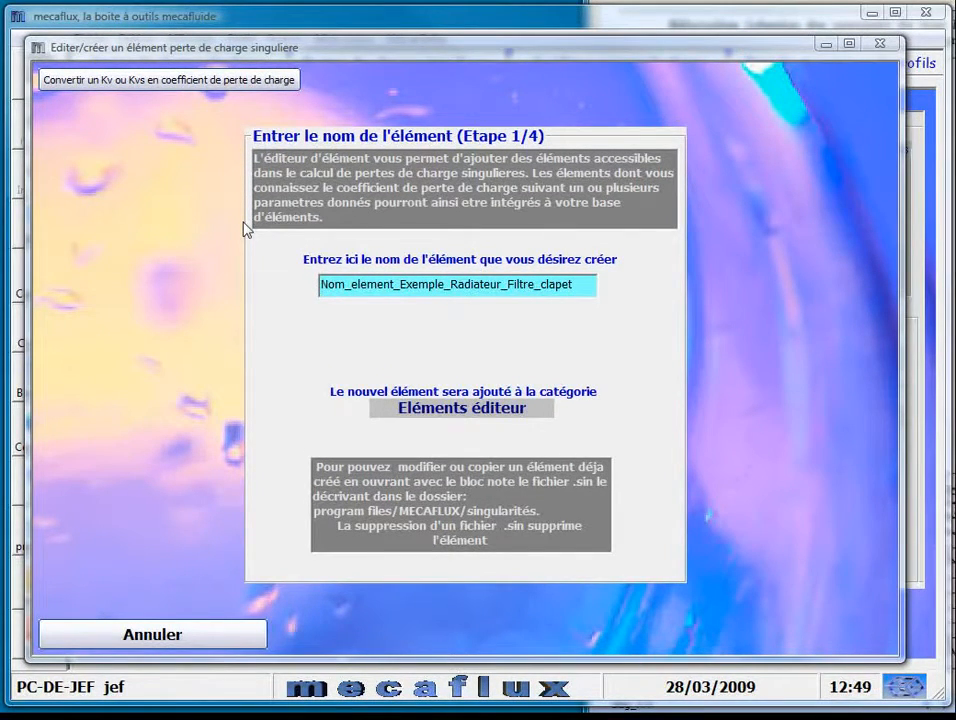
drag(587, 286, 305, 280)
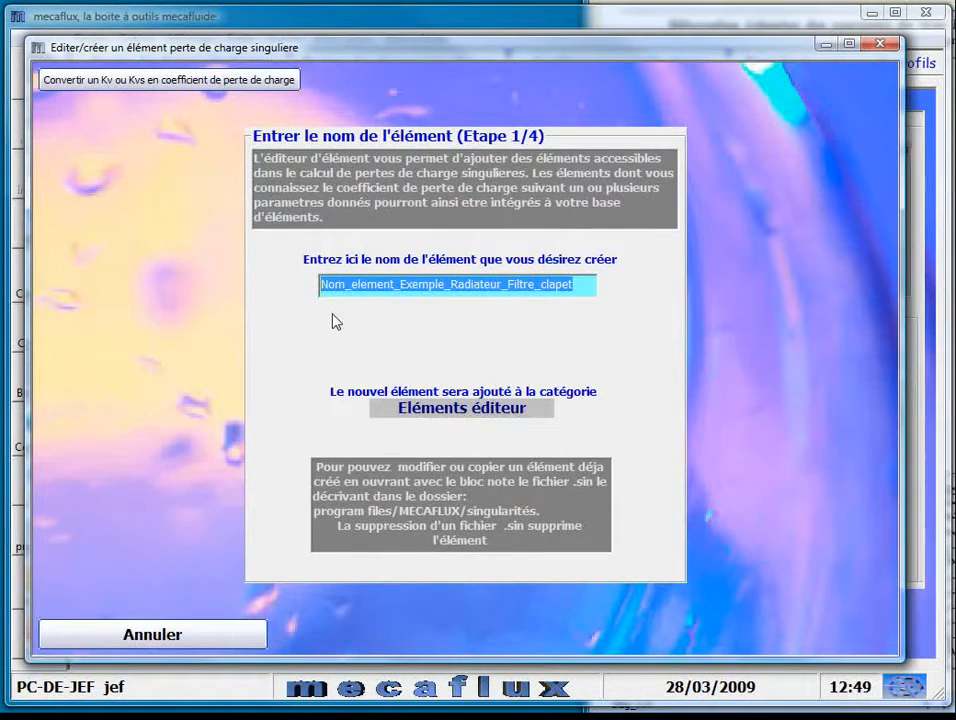
text(Reunion_courants_45_somme_superieur)
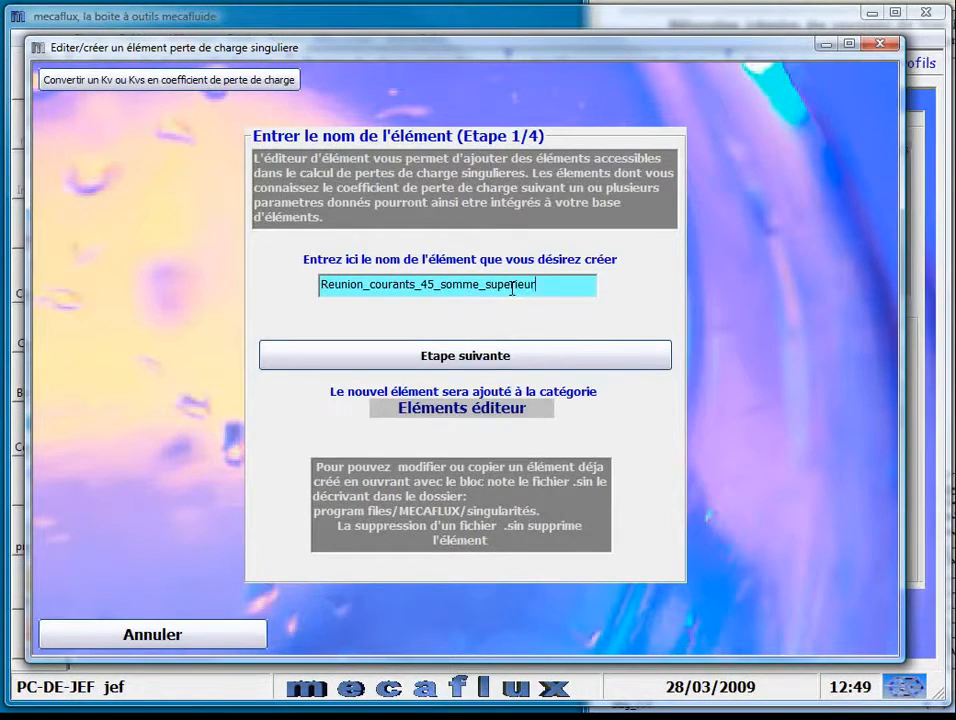
click(462, 356)
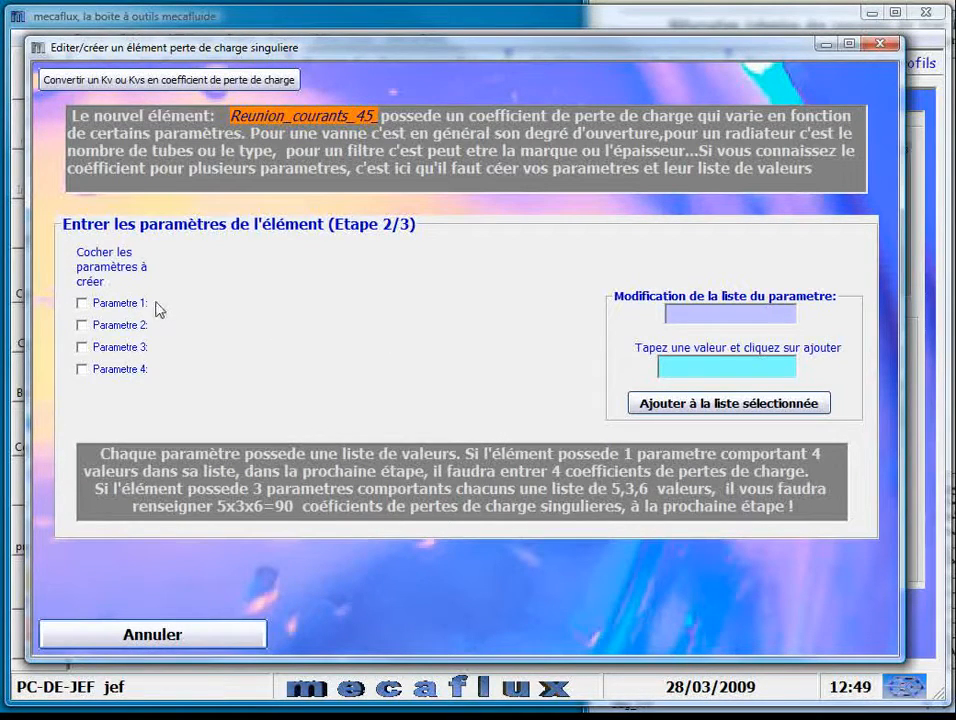
Step: Enable parameters 1 and 2 and name them "debit lateral/débit pricipal" and "F(section laterale)l/Fp(section principale)"
click(83, 304)
click(83, 326)
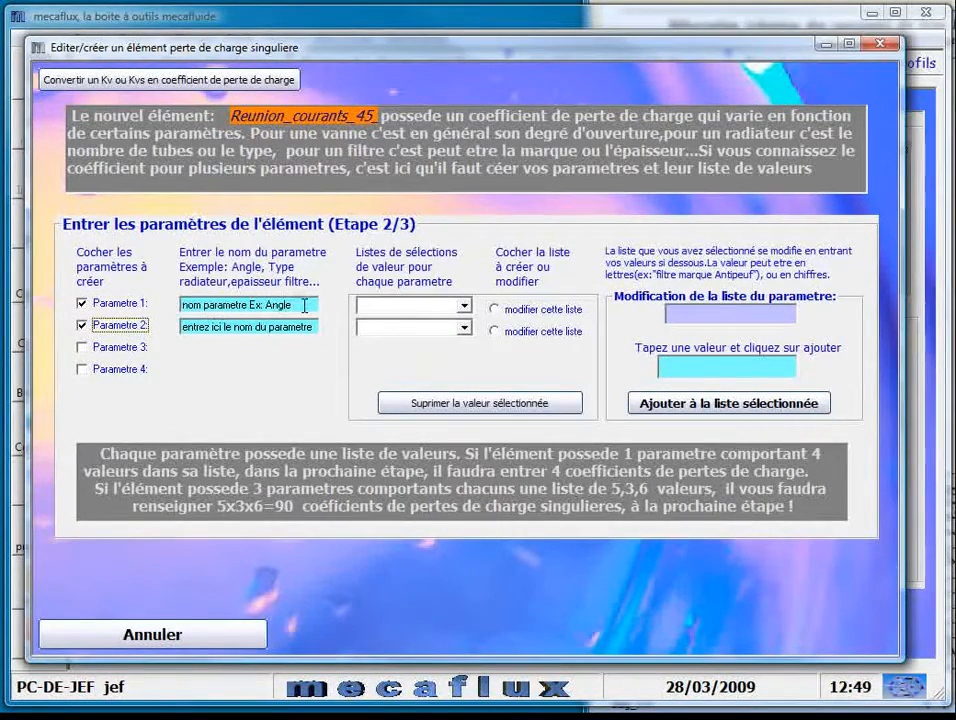
drag(305, 306, 182, 306)
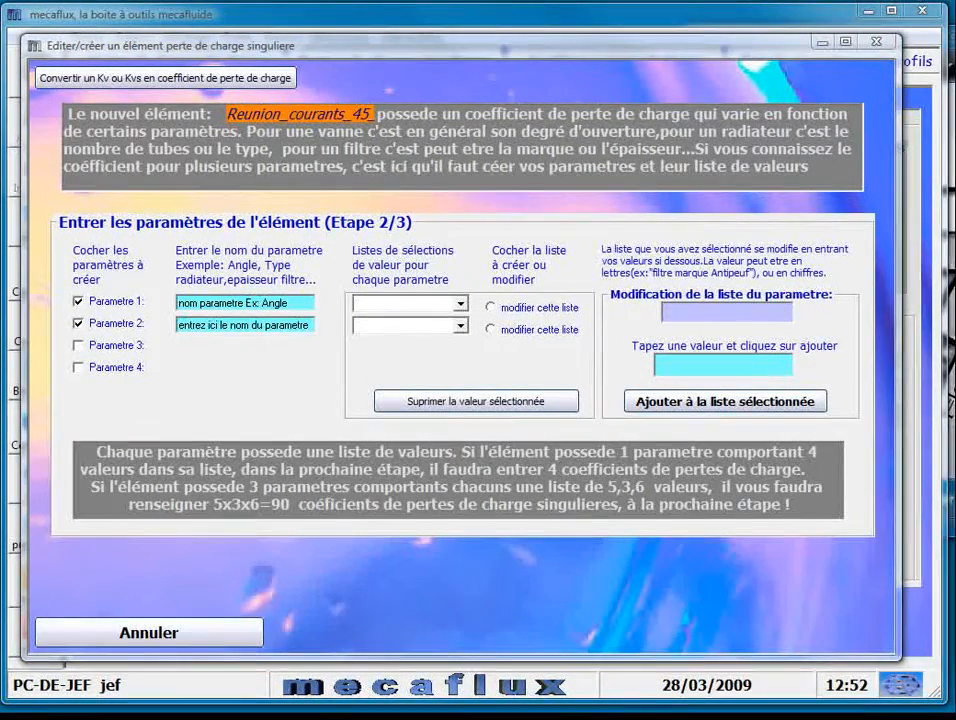
drag(955, 346, 751, 333)
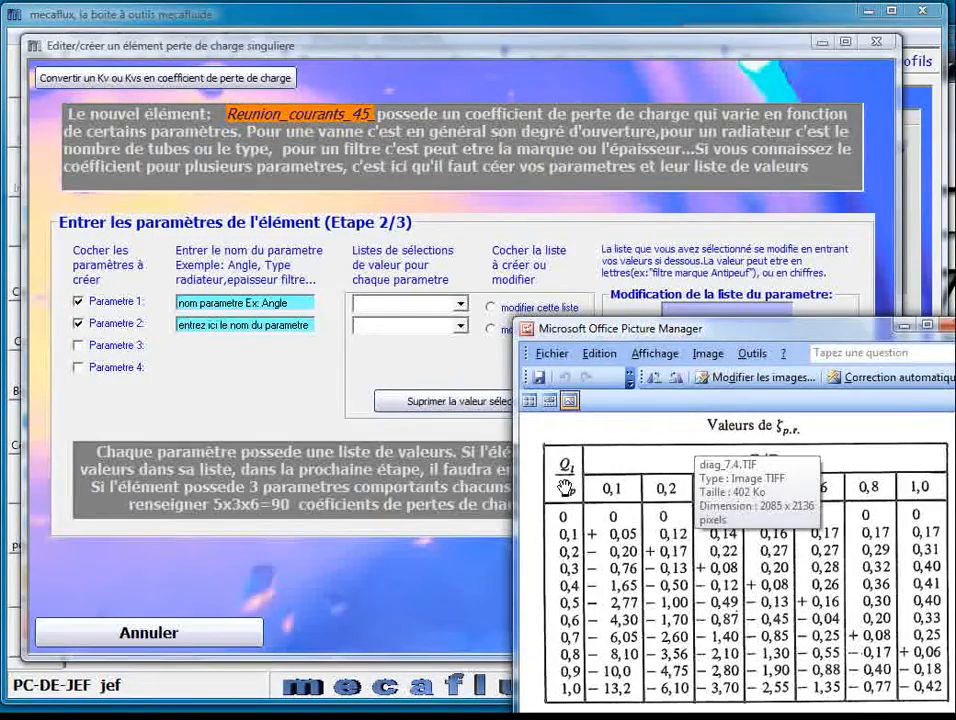
click(296, 303)
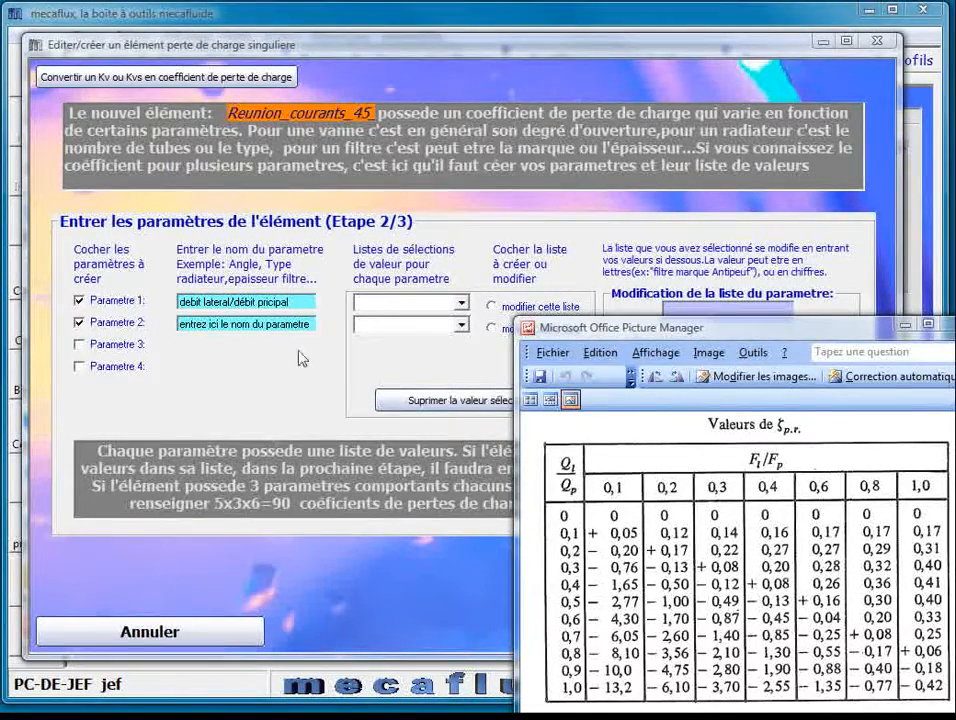
drag(312, 325, 128, 329)
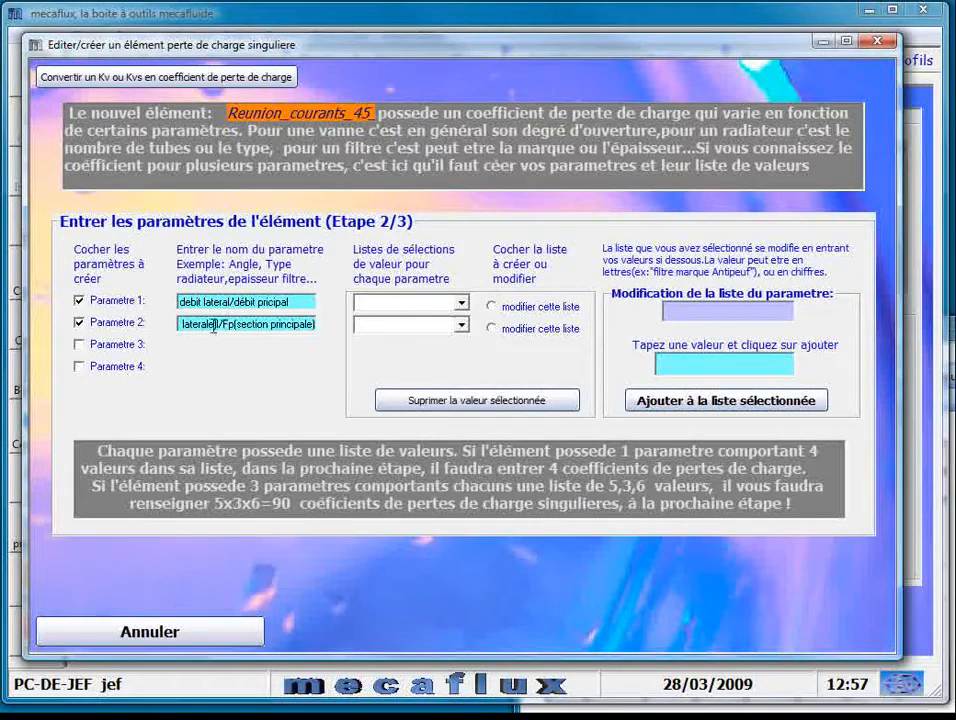
drag(213, 328, 184, 326)
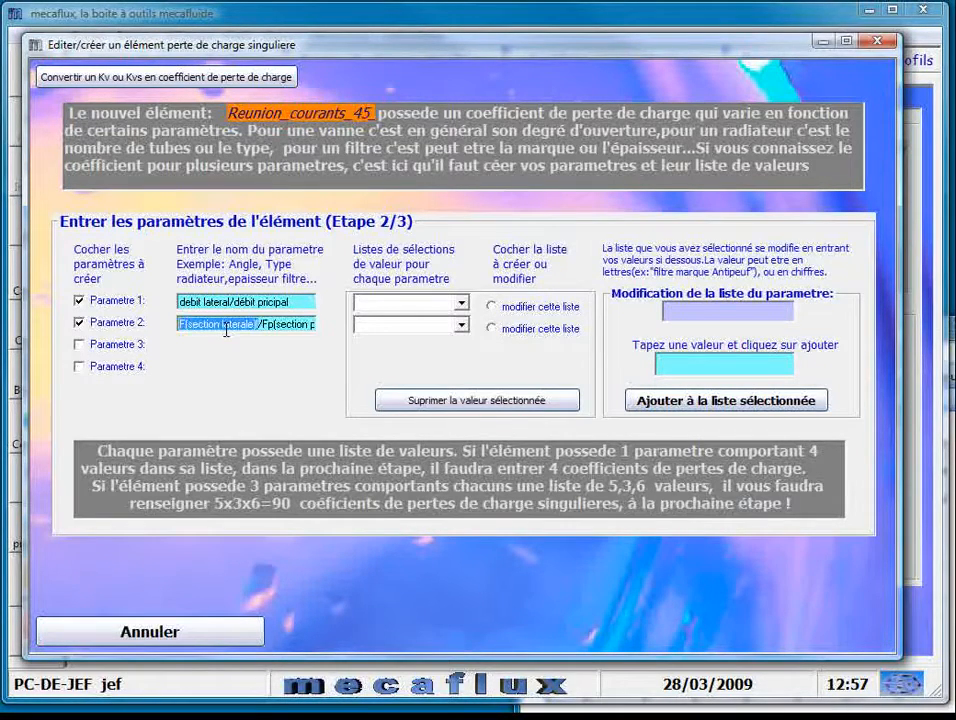
Step: Make the first parameter's value list the one being modified and place the diagram 7.4 table clear of the value entry field
click(377, 306)
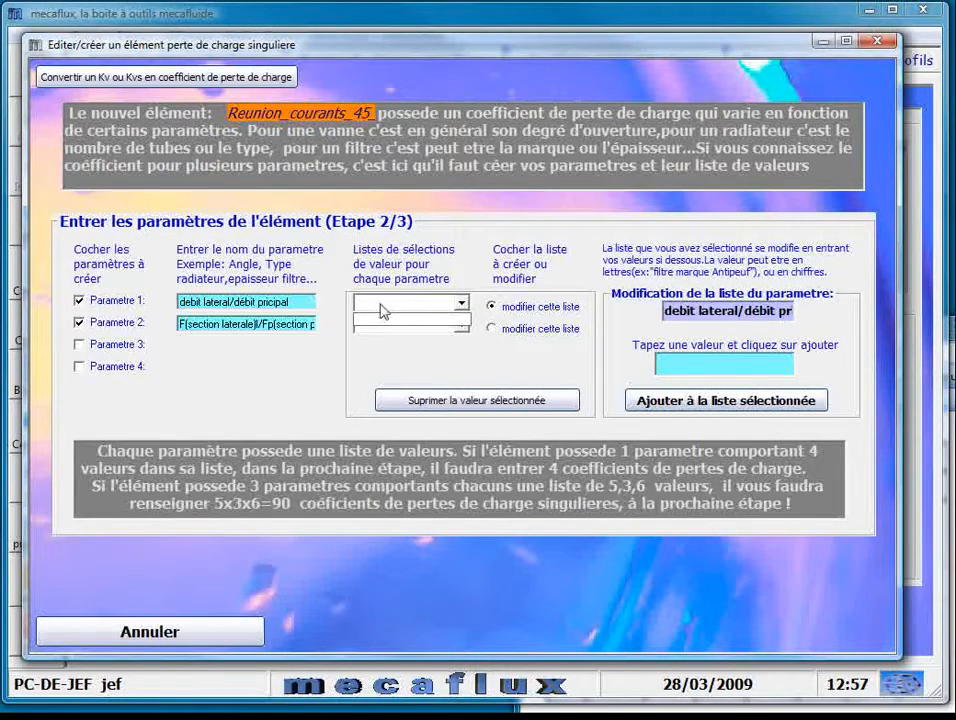
click(445, 303)
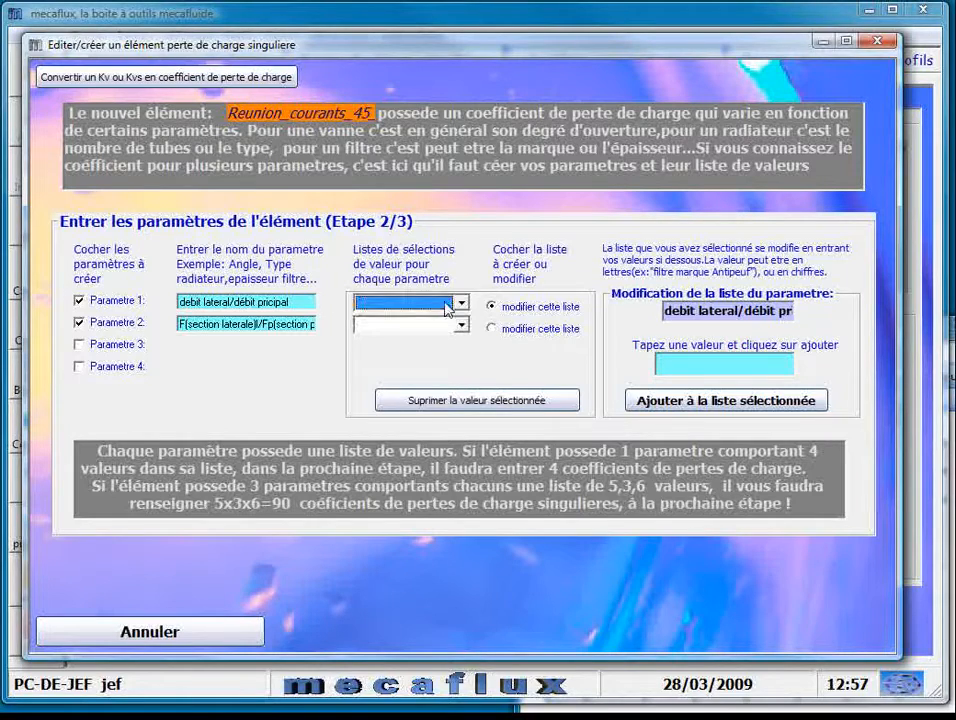
click(667, 365)
click(952, 338)
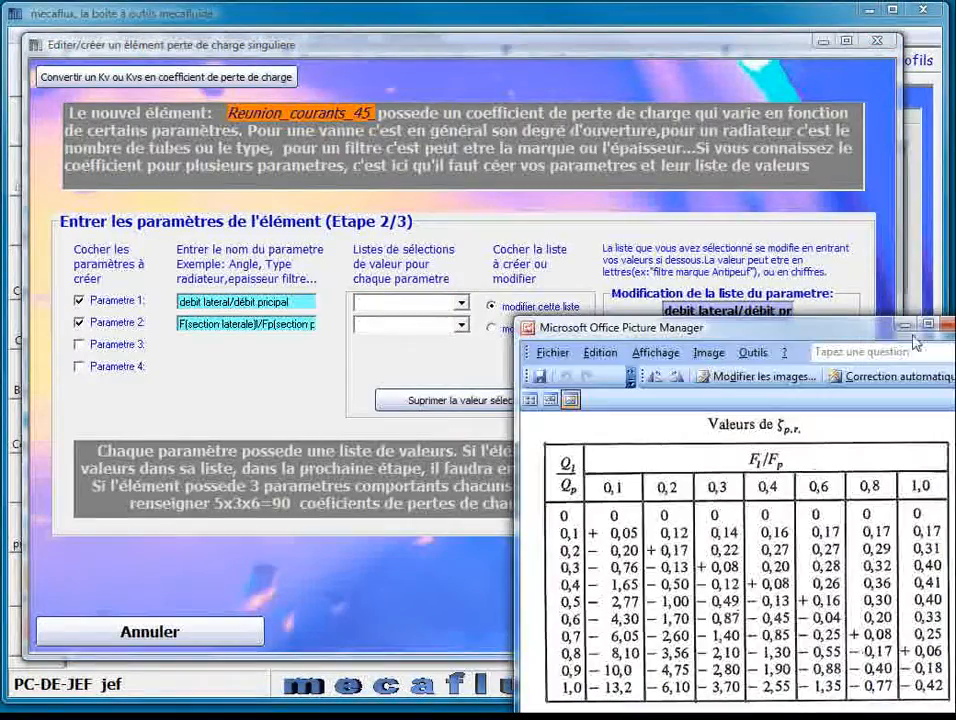
drag(829, 330, 369, 225)
drag(272, 47, 839, 10)
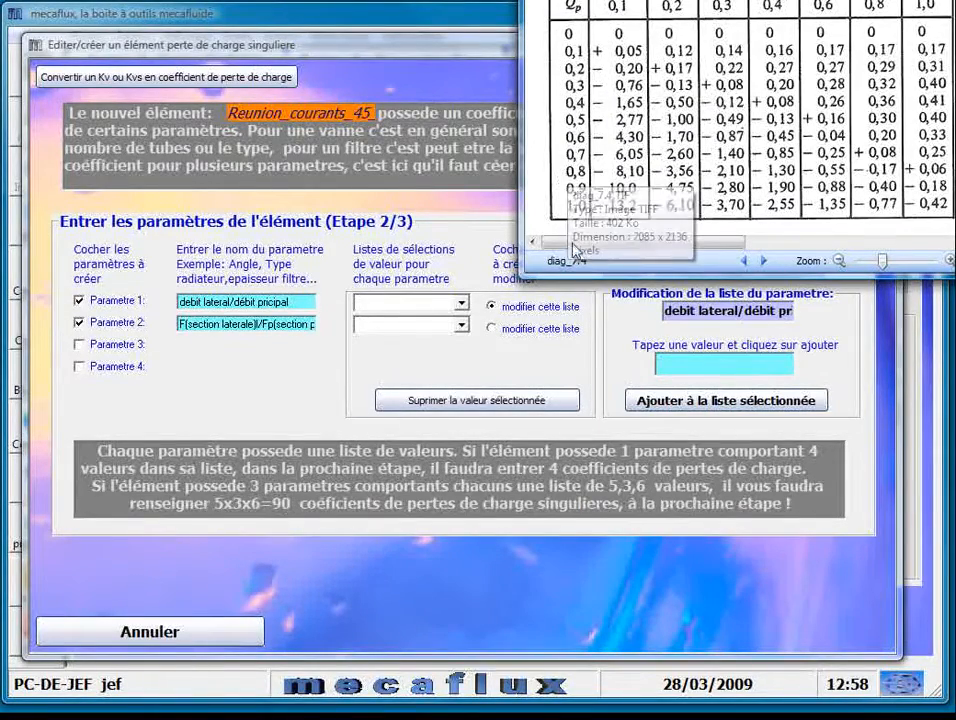
Step: Add the values 0.1 and 0.2 to the value list of the lateral/principal flow ratio parameter
click(697, 363)
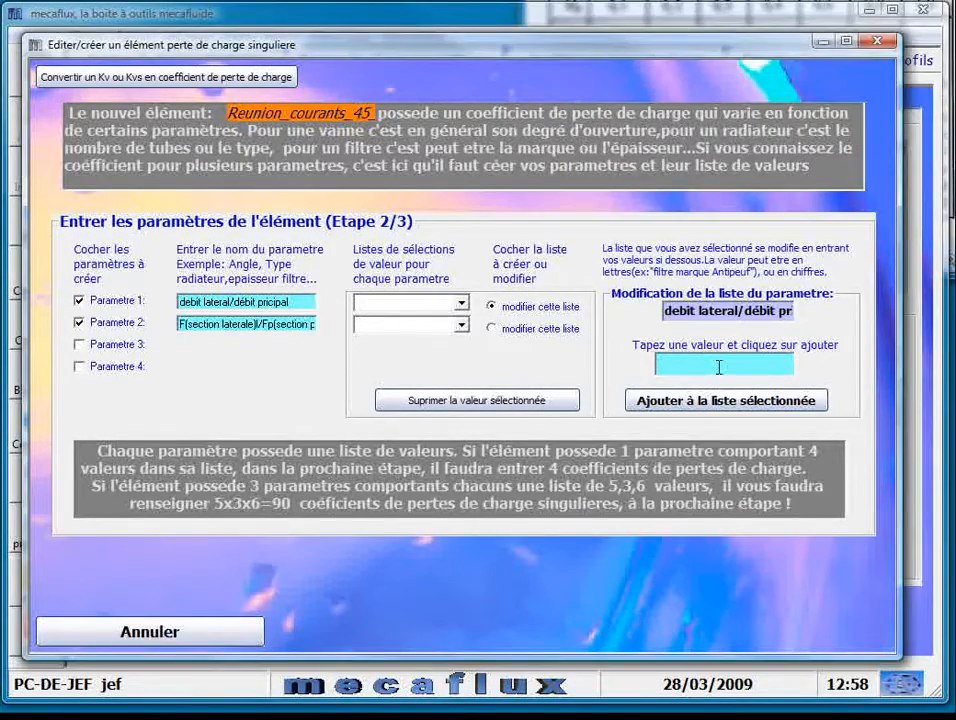
text(0.1)
click(711, 401)
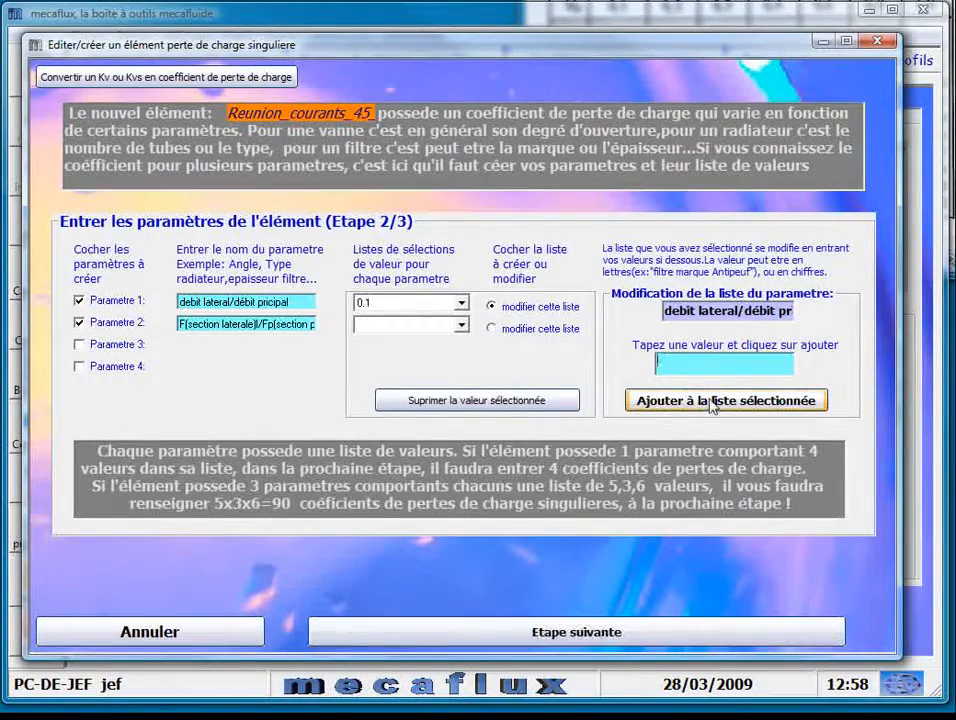
click(461, 302)
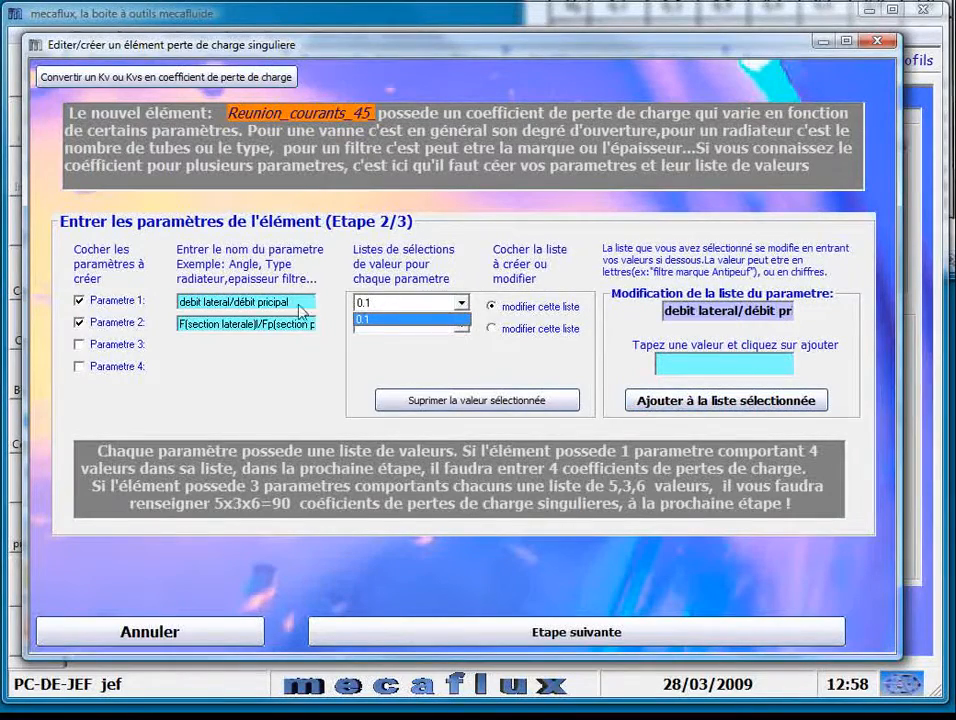
click(391, 312)
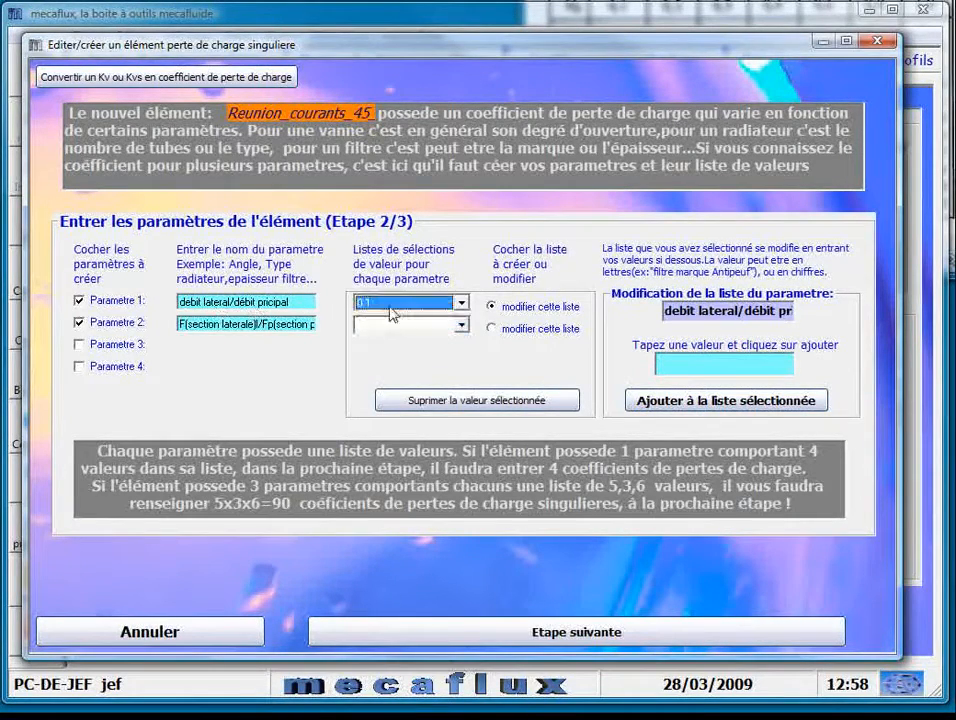
click(673, 364)
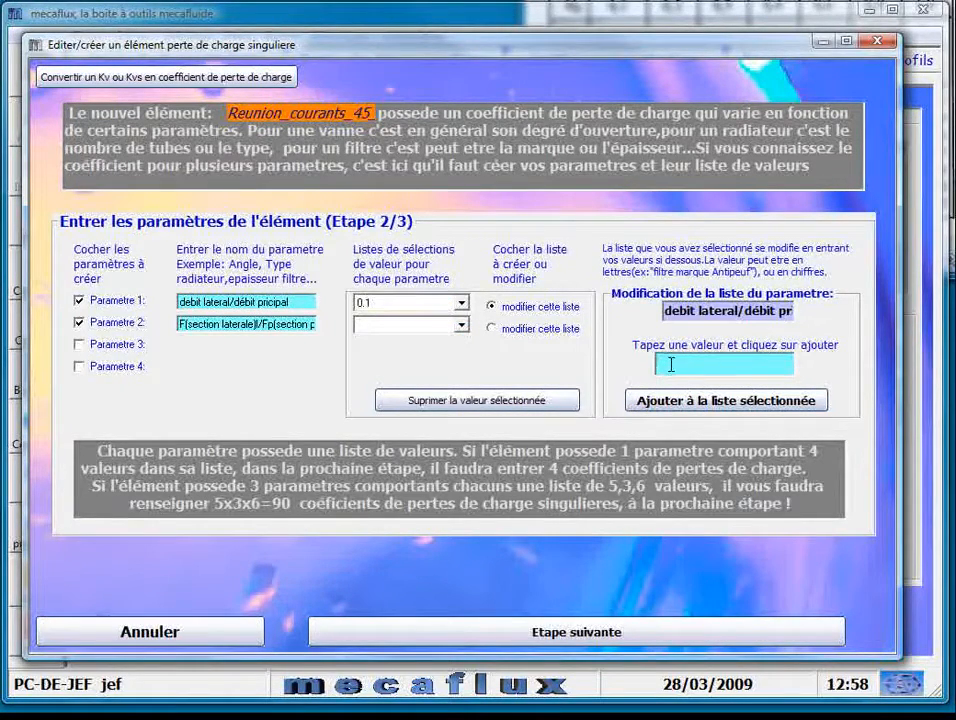
click(679, 399)
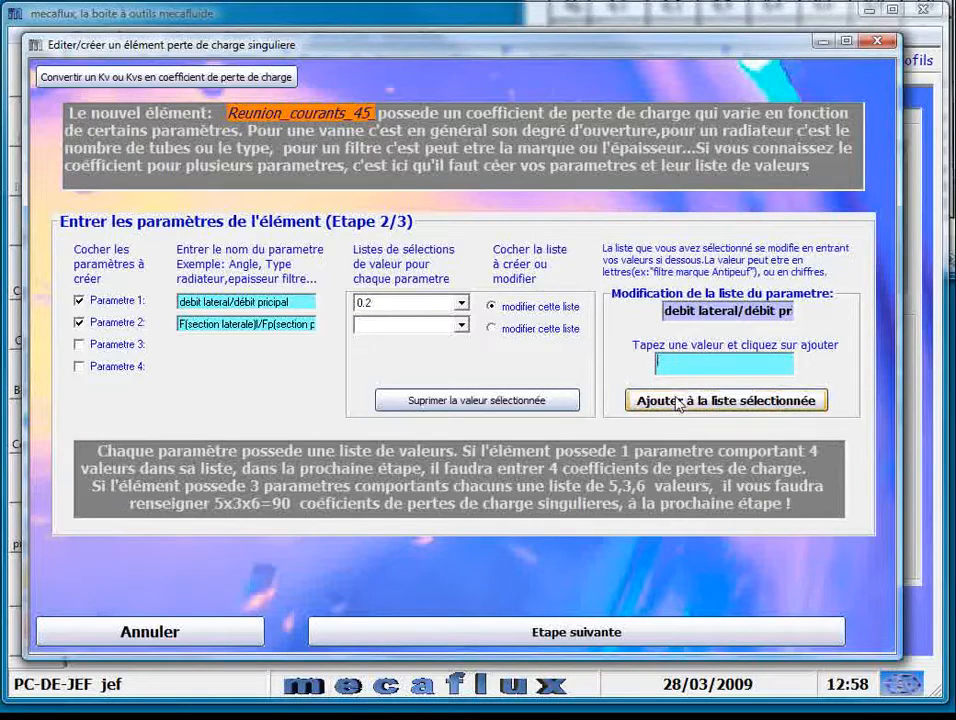
Step: Pick 0.6 in the section ratio parameter's list, compare with the diagram 7.4 table, and proceed to coefficient entry
click(462, 306)
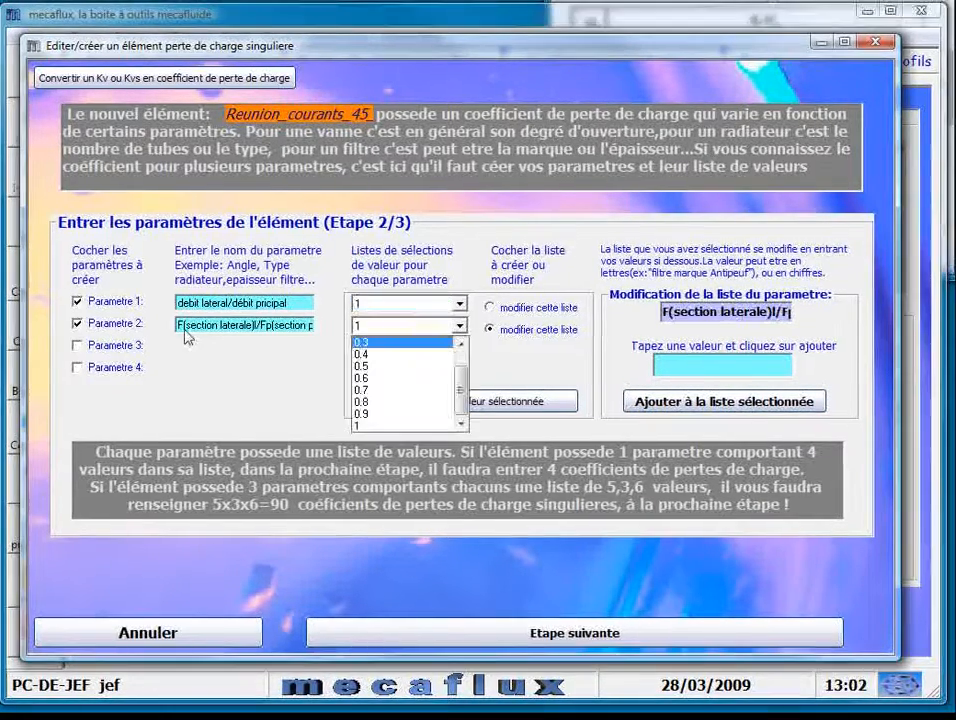
click(395, 378)
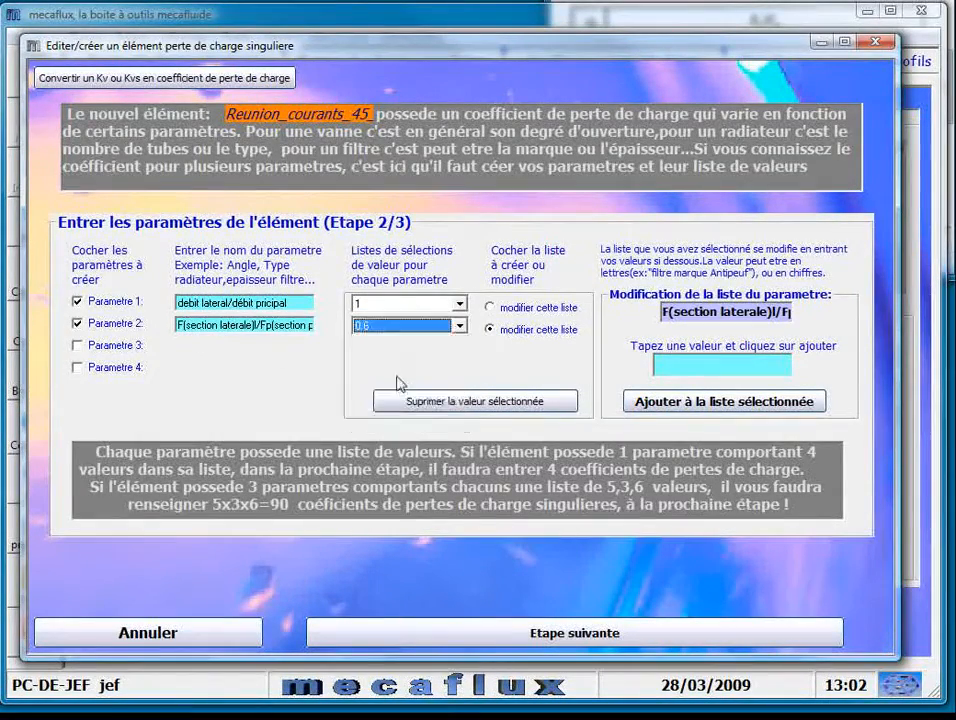
key(alt+Tab)
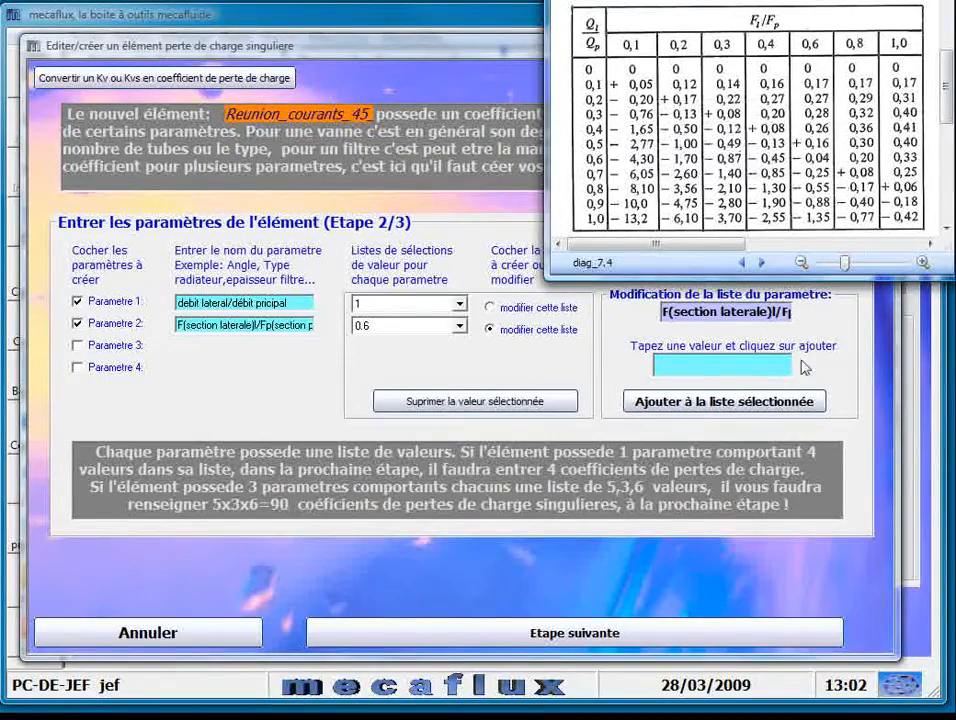
click(577, 634)
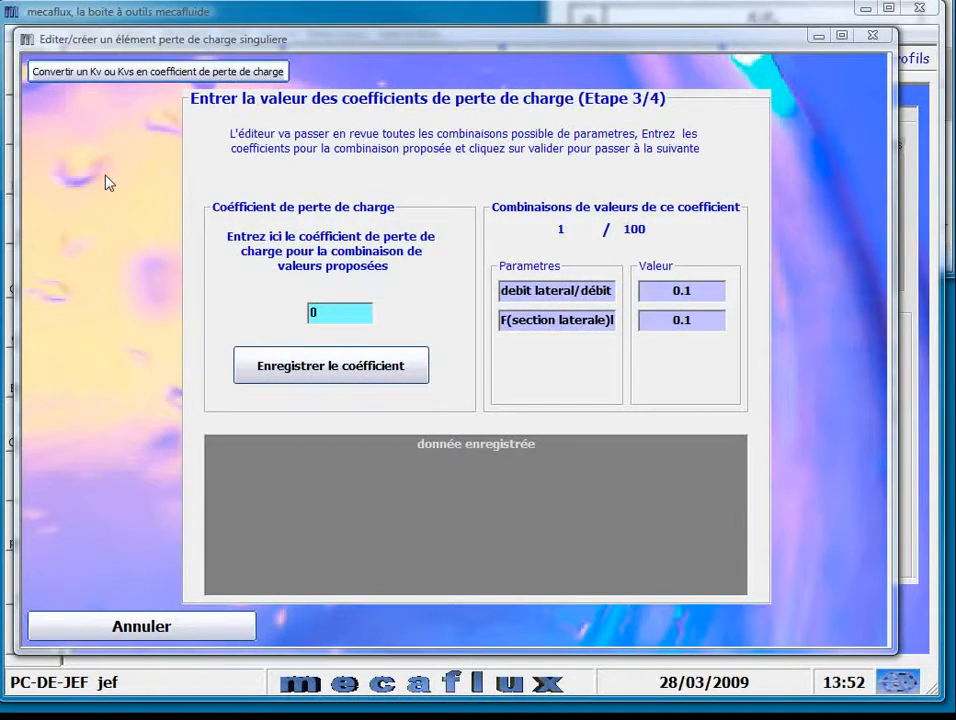
Step: Shift and narrow the element editor window so the coefficient entry fields sit beside the diagram 7.4 table
key(alt+Tab)
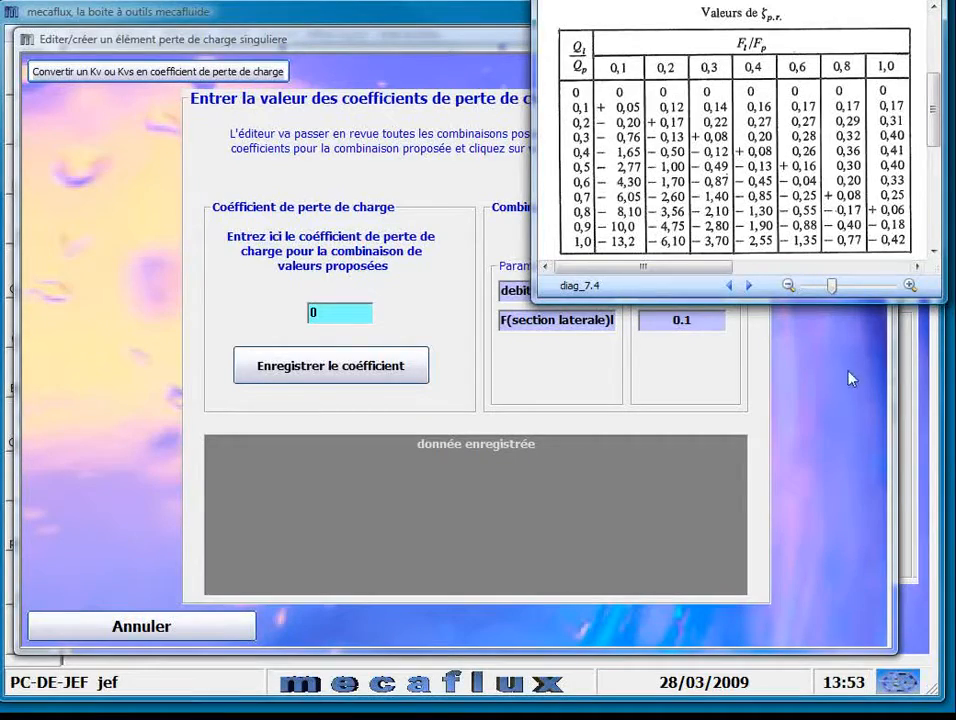
drag(352, 47, 180, 44)
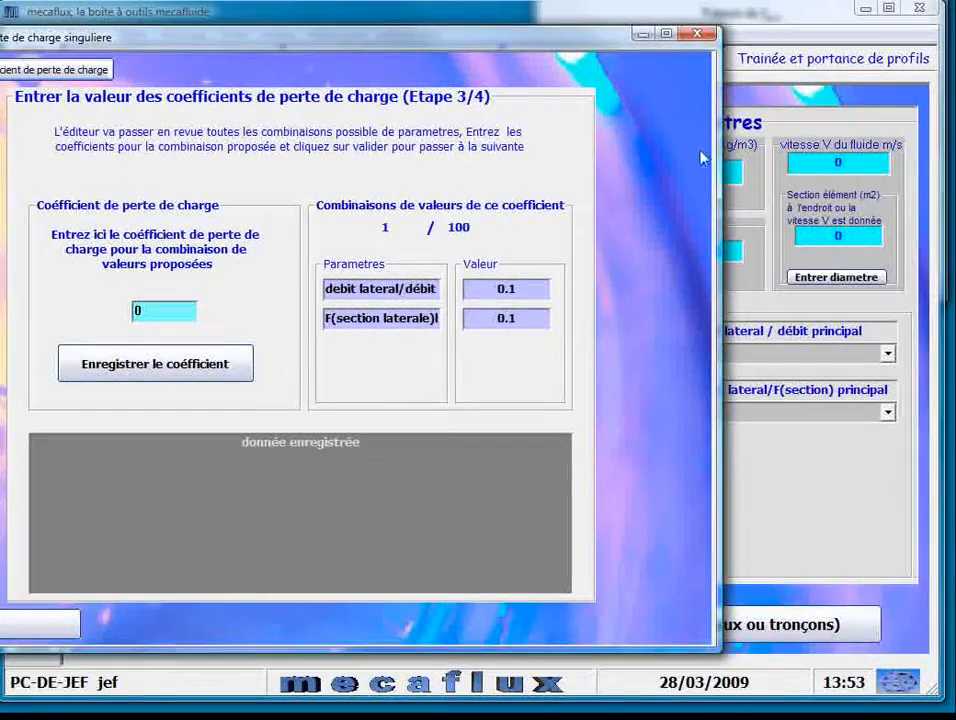
drag(719, 148, 598, 145)
key(alt+Tab)
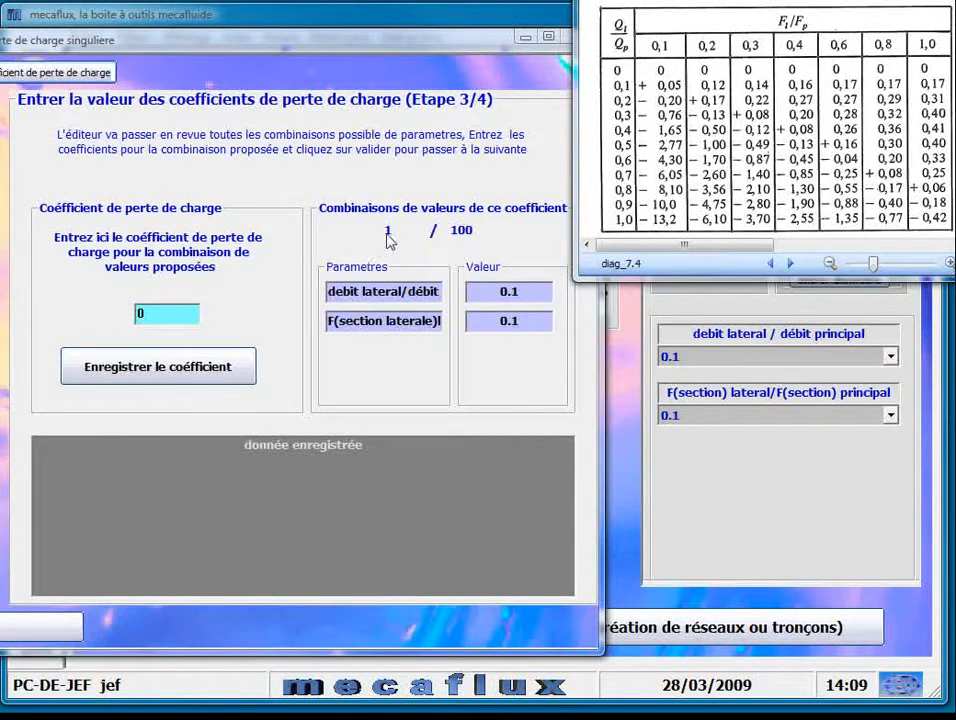
Step: Examine the full parameter names and values of the first coefficient combination against the diagram 7.4 table
drag(363, 292, 463, 300)
drag(530, 292, 468, 307)
drag(390, 325, 261, 324)
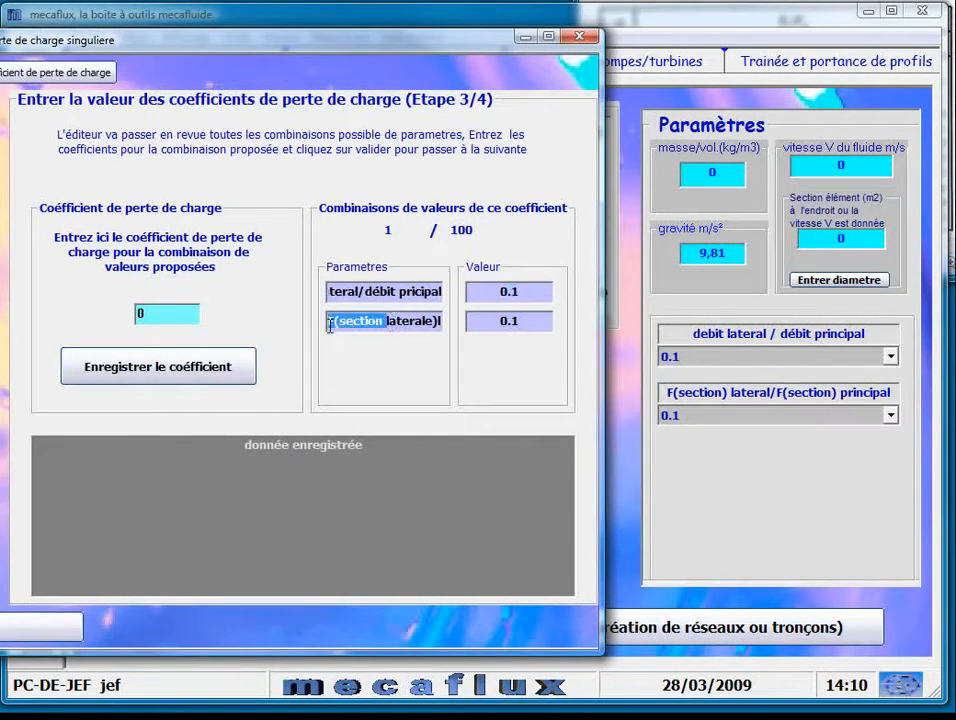
drag(391, 320, 509, 325)
key(alt+Tab)
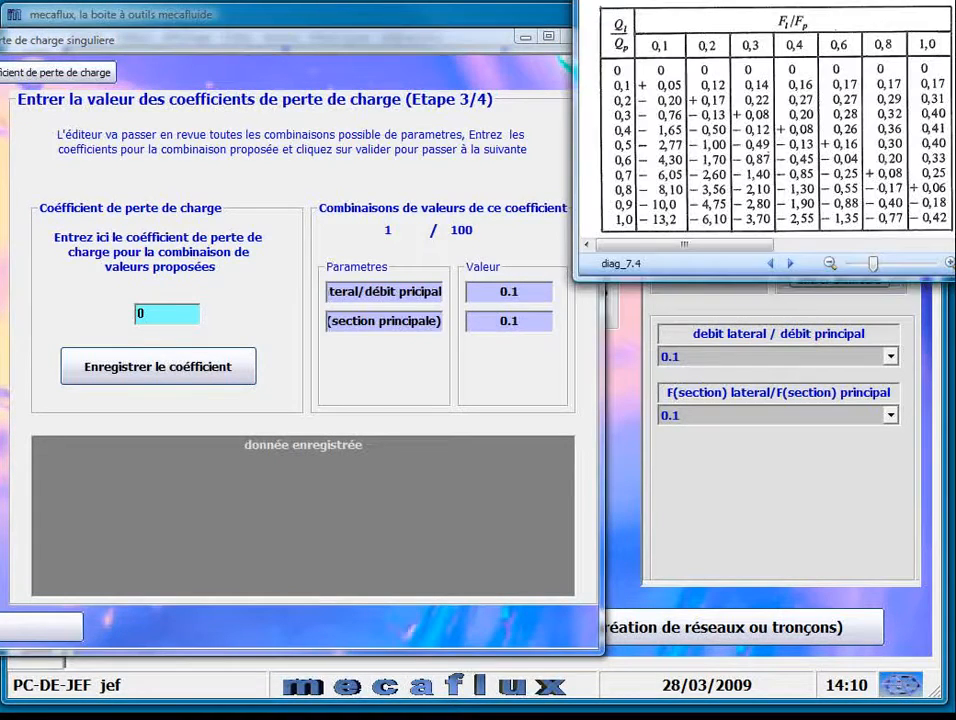
Step: Record the coefficient 0,05 for the combination of flow ratio 0.1 and section ratio 0.1, and confirm the recording
click(154, 312)
text(0)
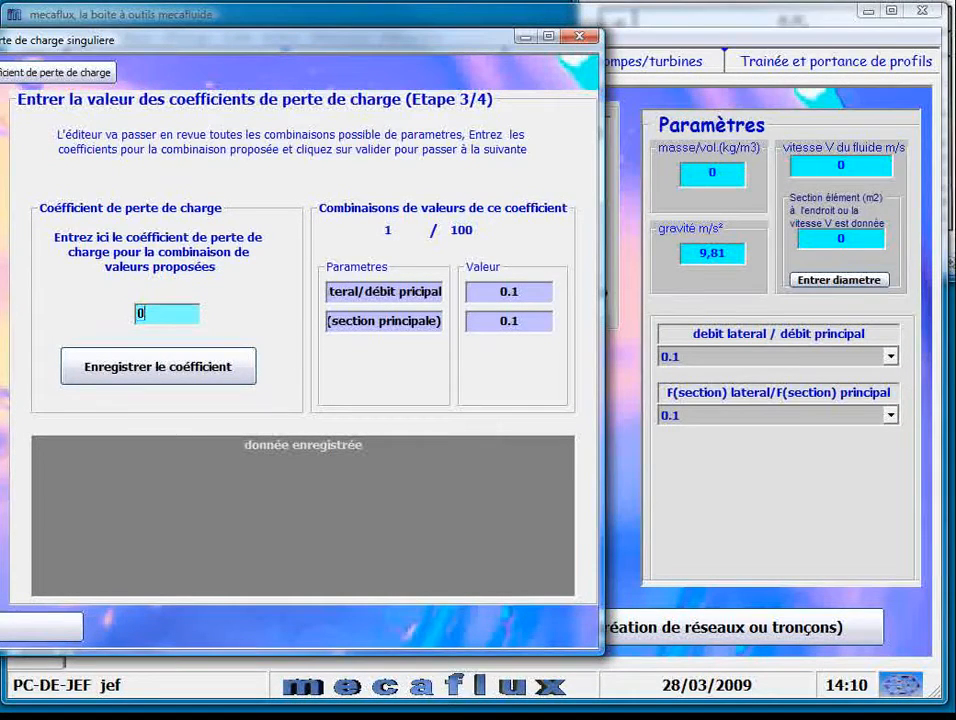
text(.05)
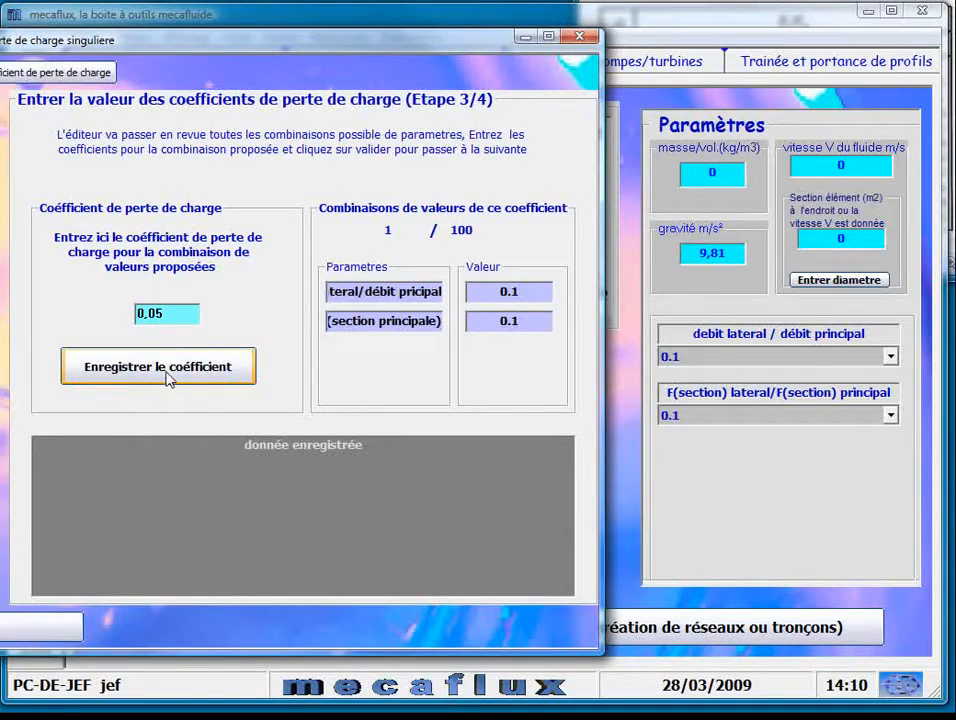
click(166, 372)
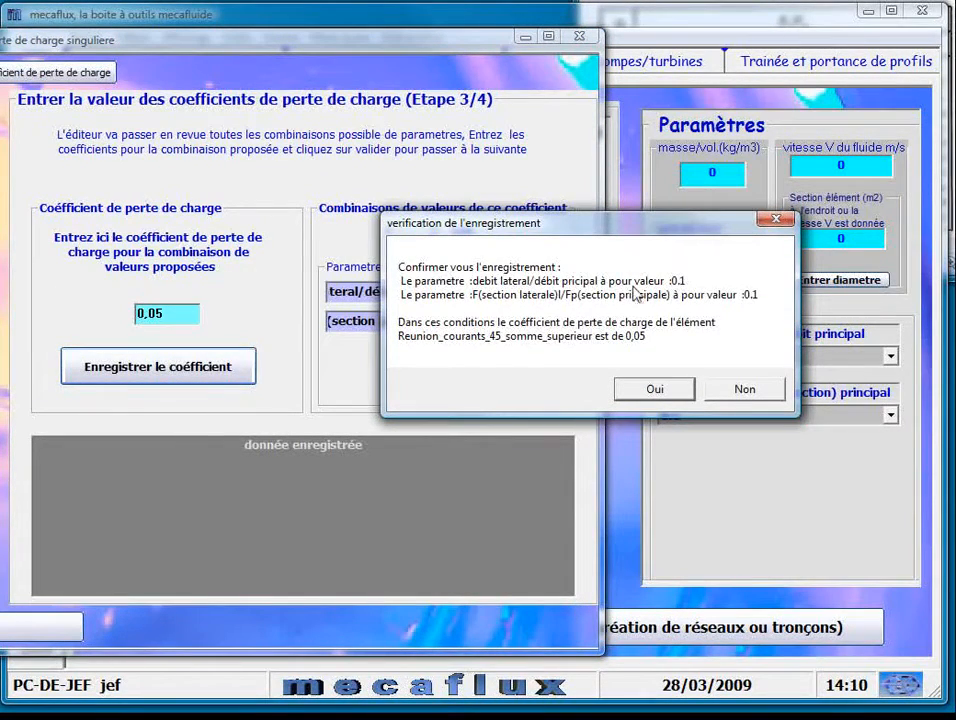
click(646, 390)
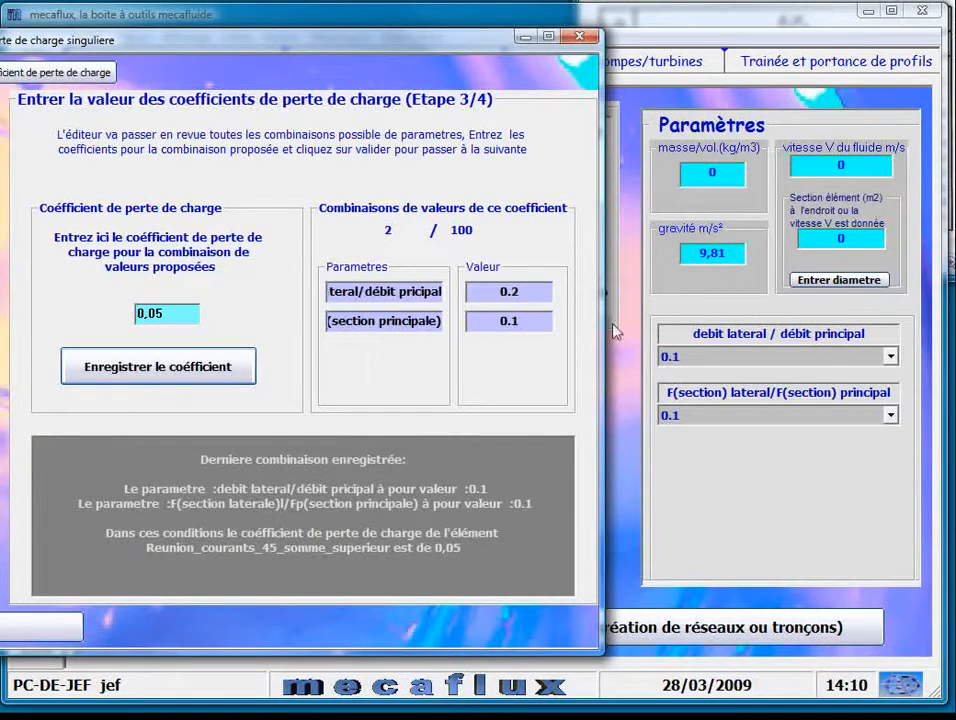
Step: Consult the diagram 7.4 table and record the coefficient -0,2 for flow ratio 0.2 with section ratio 0.1
key(alt+Tab)
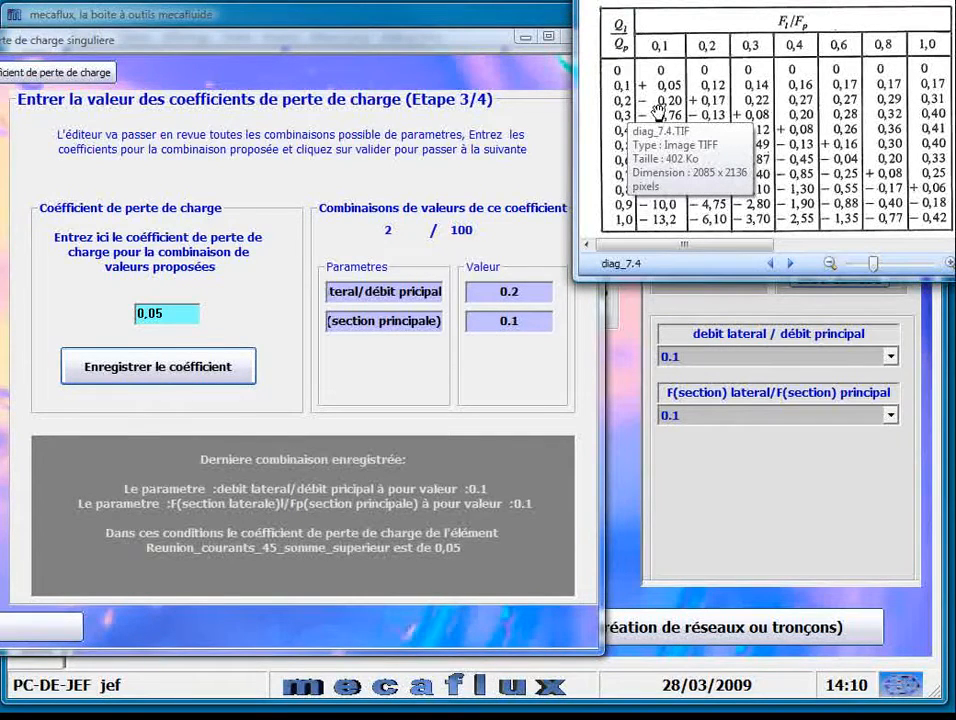
double_click(140, 314)
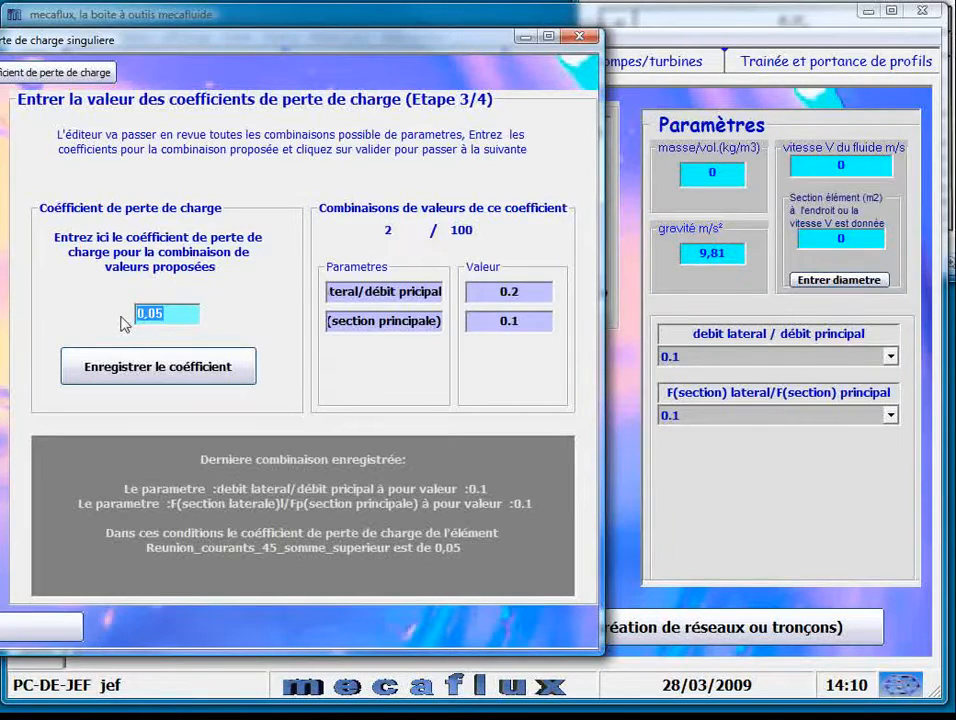
text(-0,2)
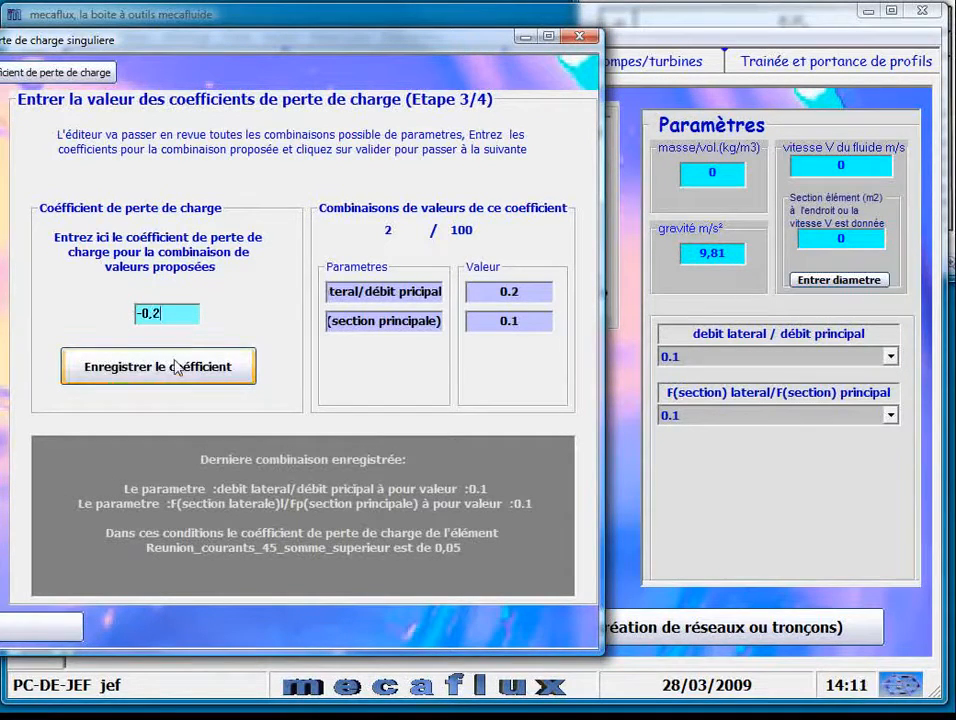
click(180, 367)
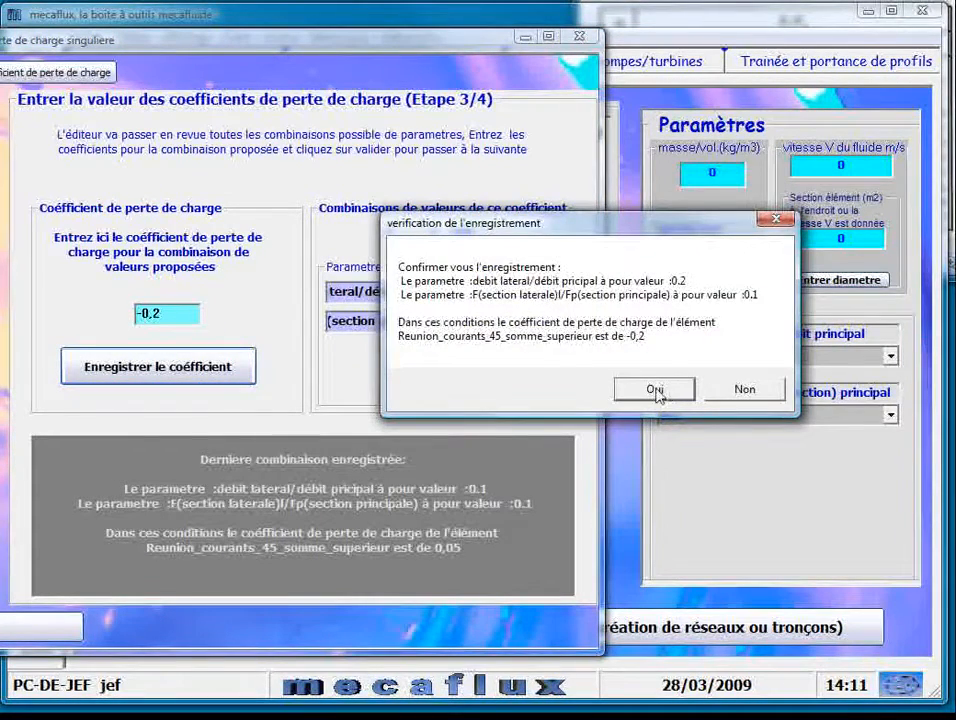
click(655, 388)
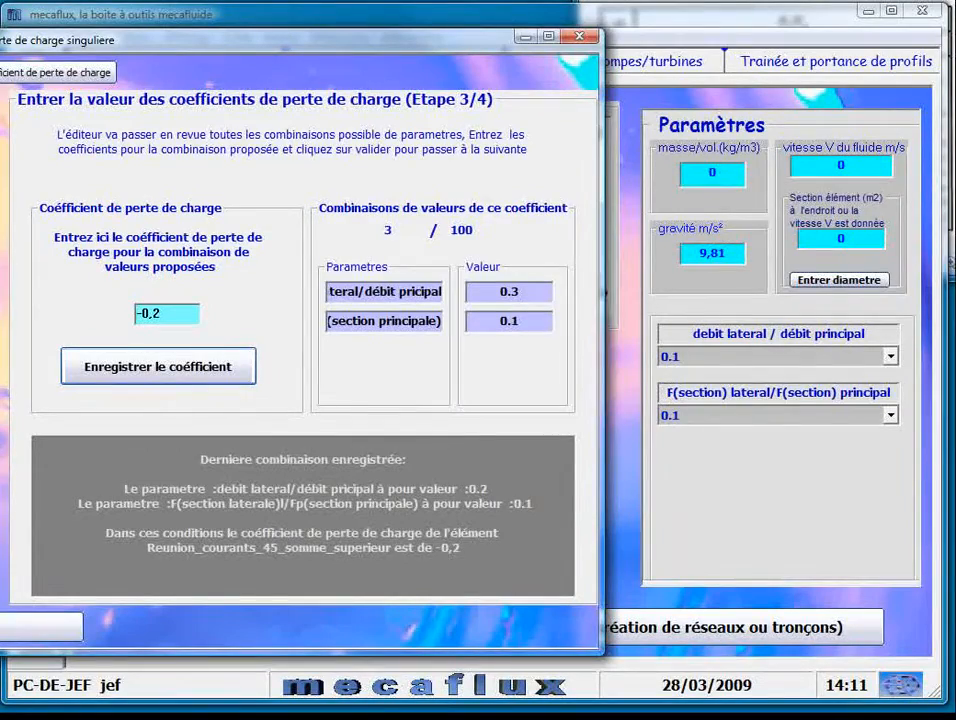
Step: Record the coefficient -0,42 for the last two combinations, flow ratios 0.9 and 1 with section ratio 1, and finish coefficient entry
key(alt+Tab)
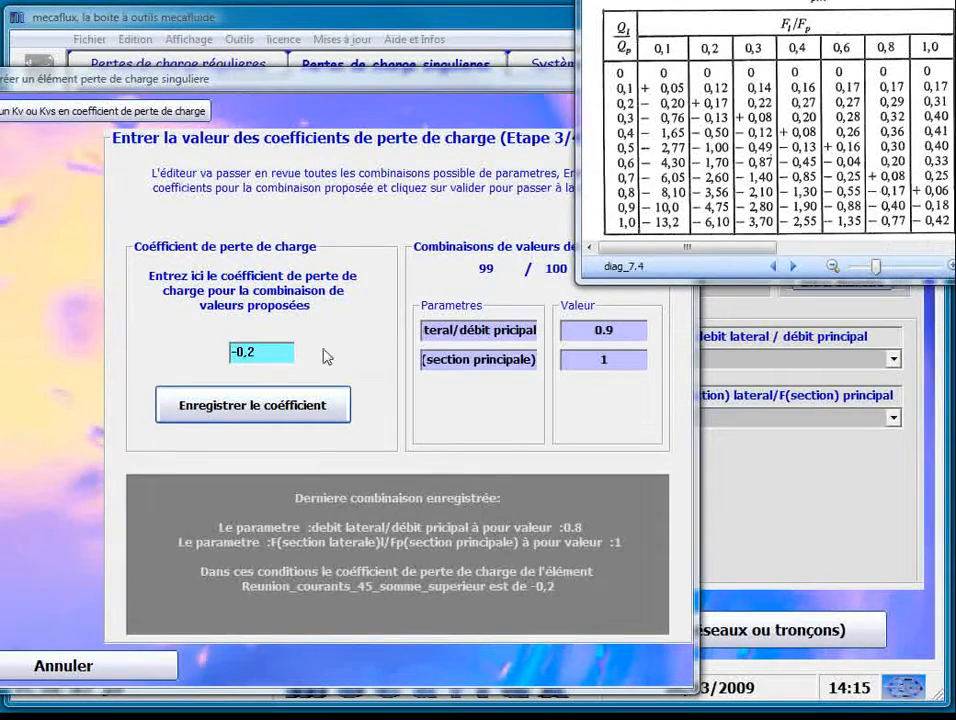
click(250, 352)
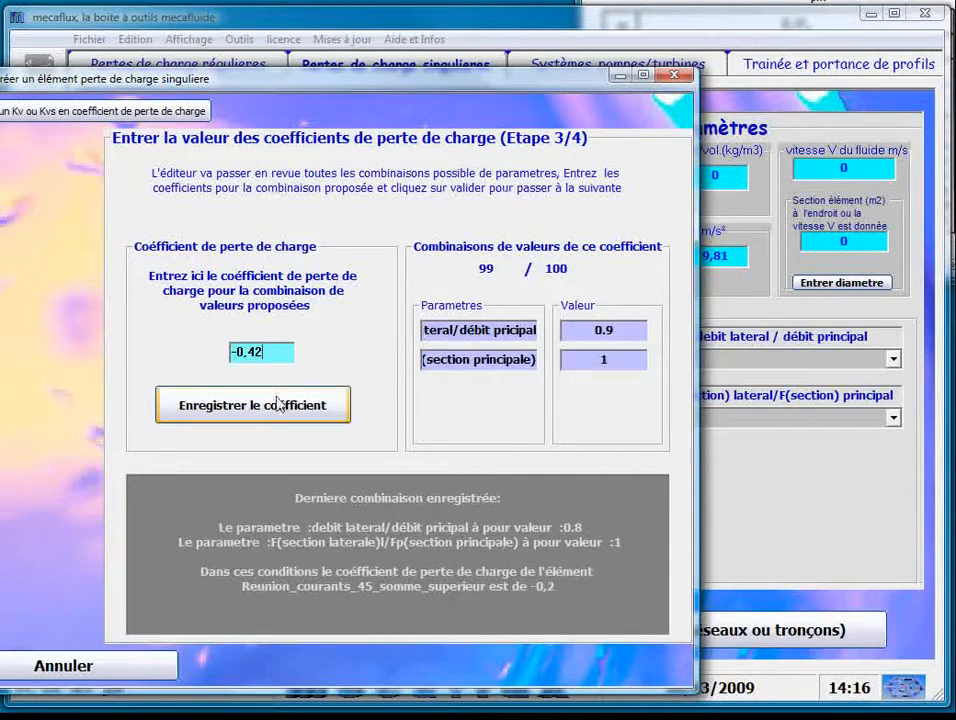
click(279, 403)
click(653, 394)
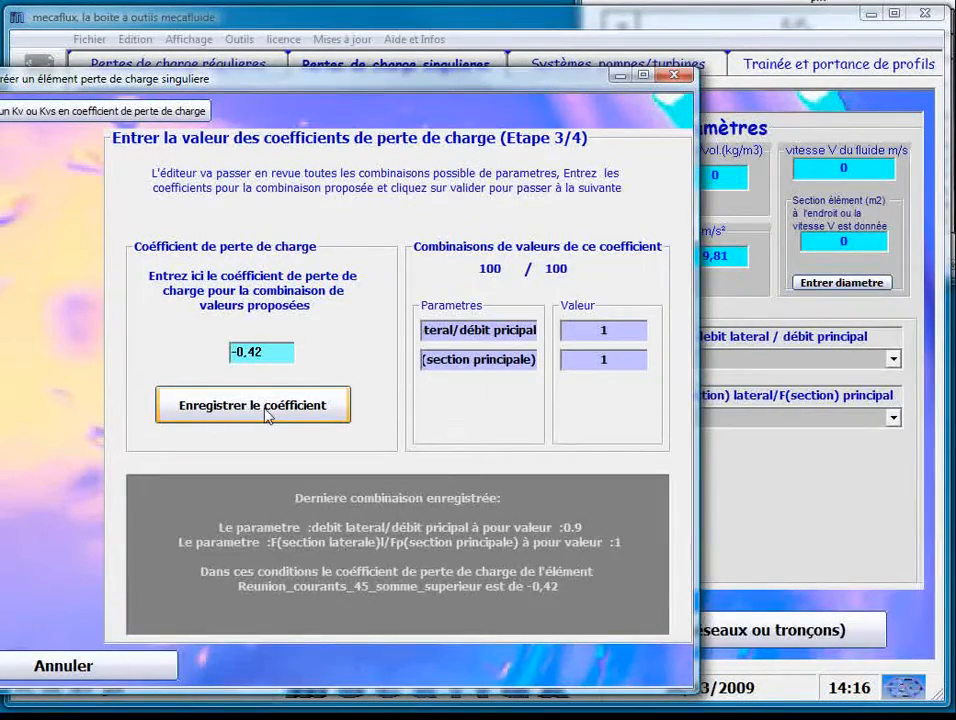
click(268, 415)
click(655, 394)
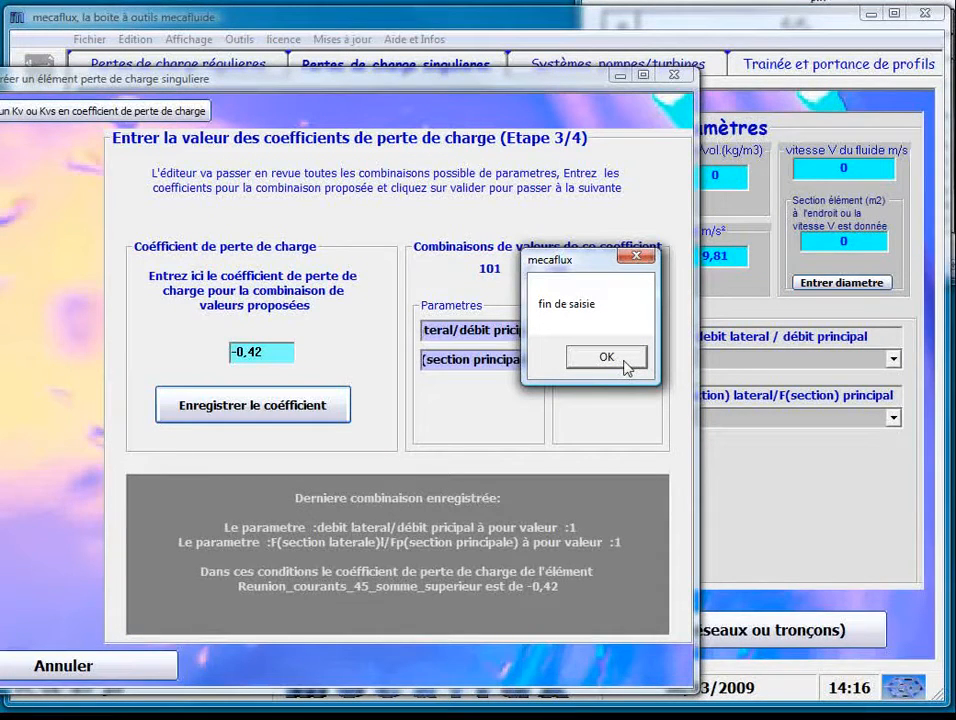
click(625, 364)
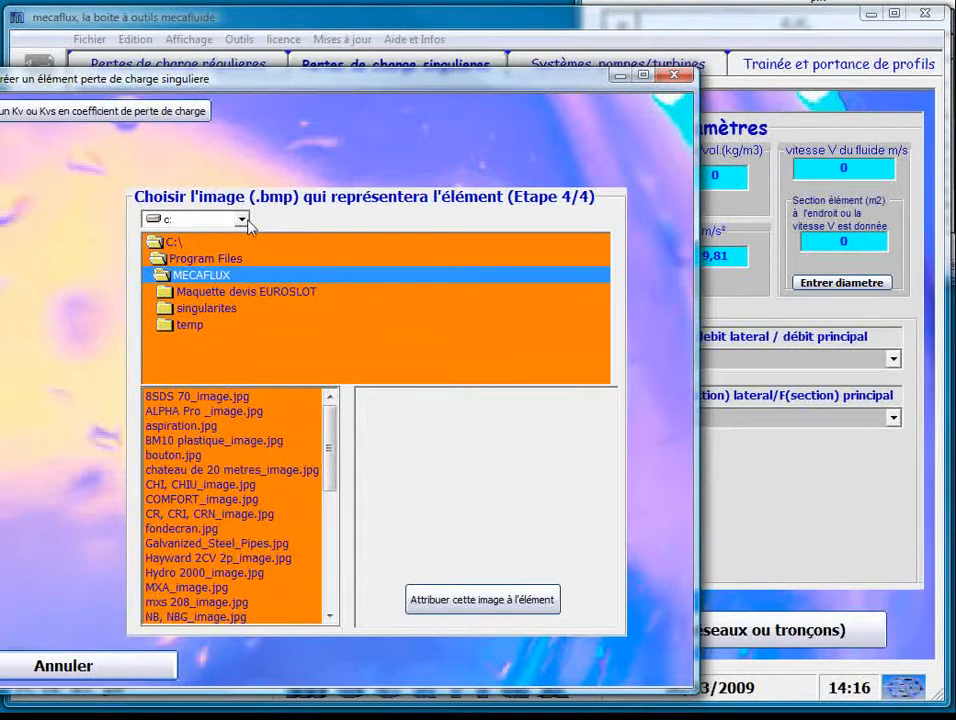
Step: Assign the Reunion_courants_45 image from the singularites folder to the element and save the finished element
double_click(212, 310)
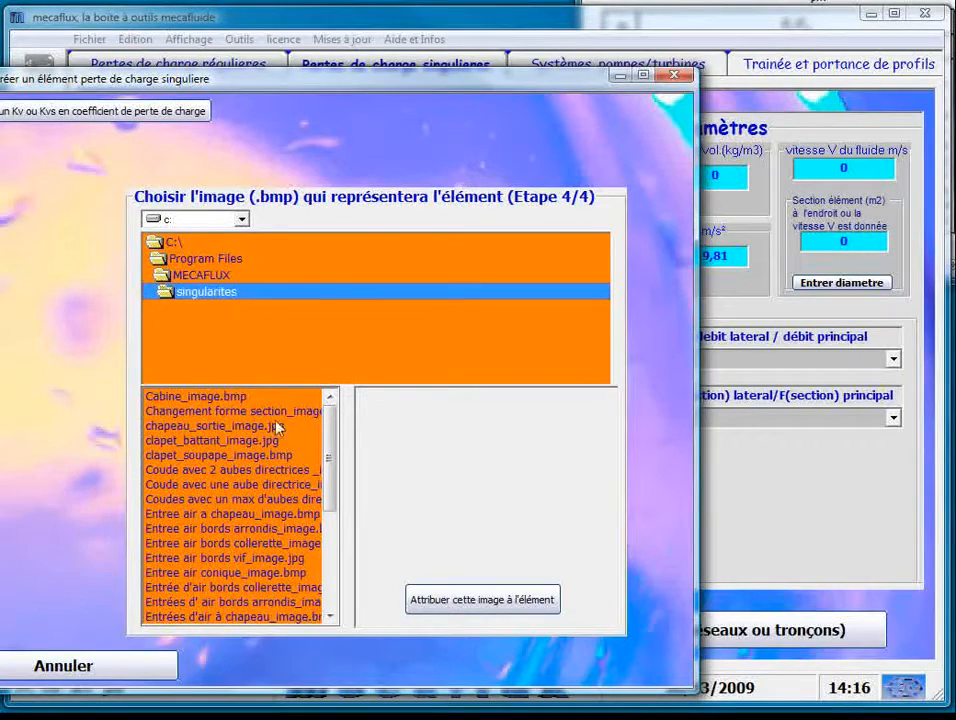
drag(331, 455, 331, 534)
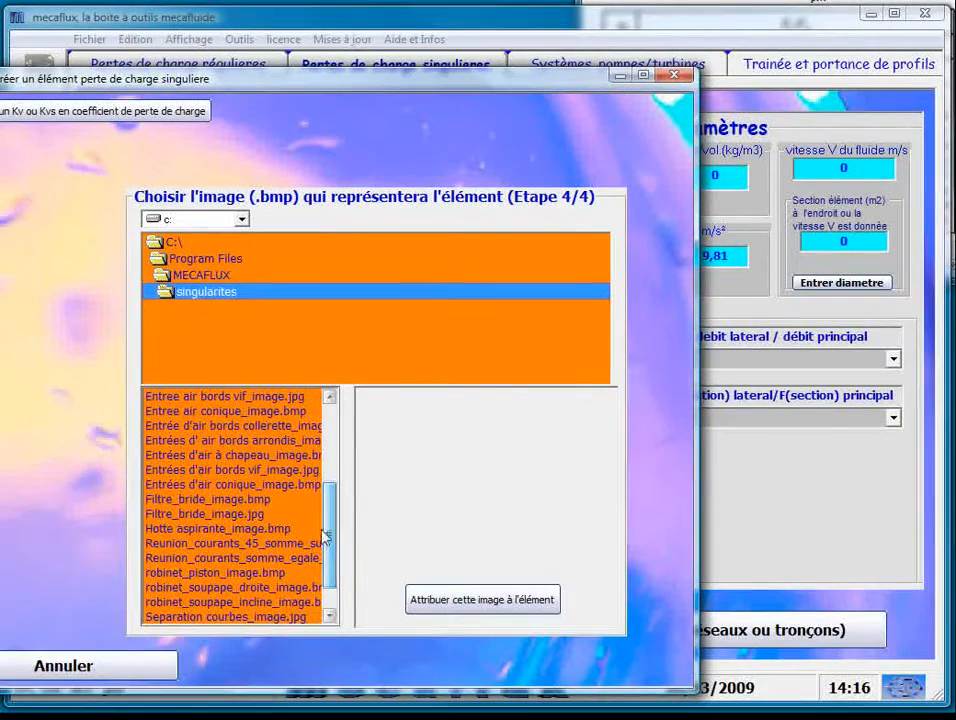
click(292, 543)
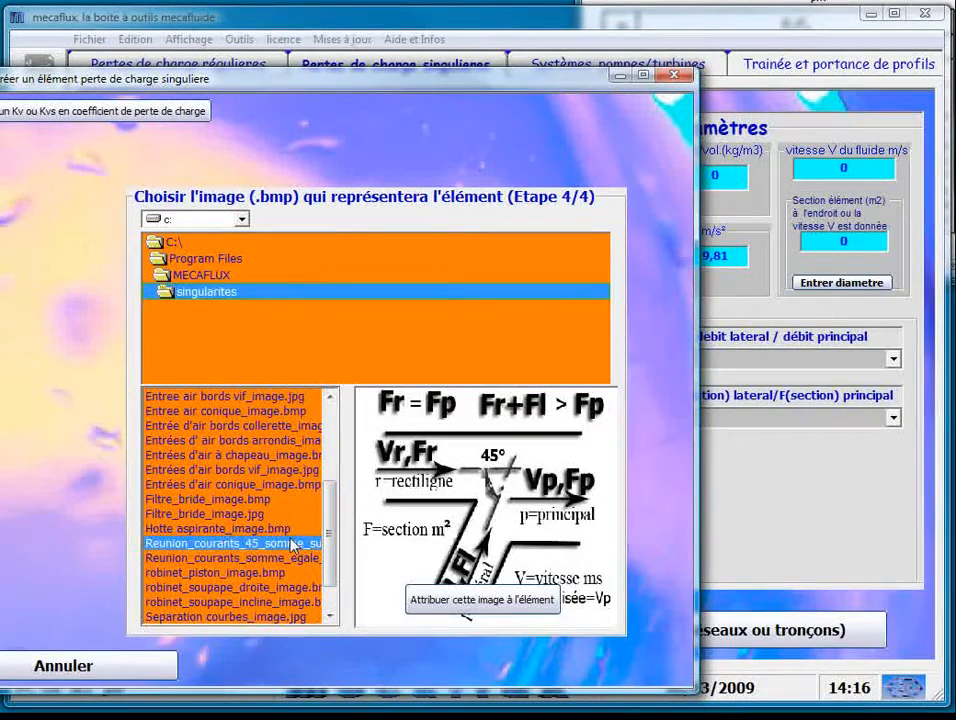
click(460, 606)
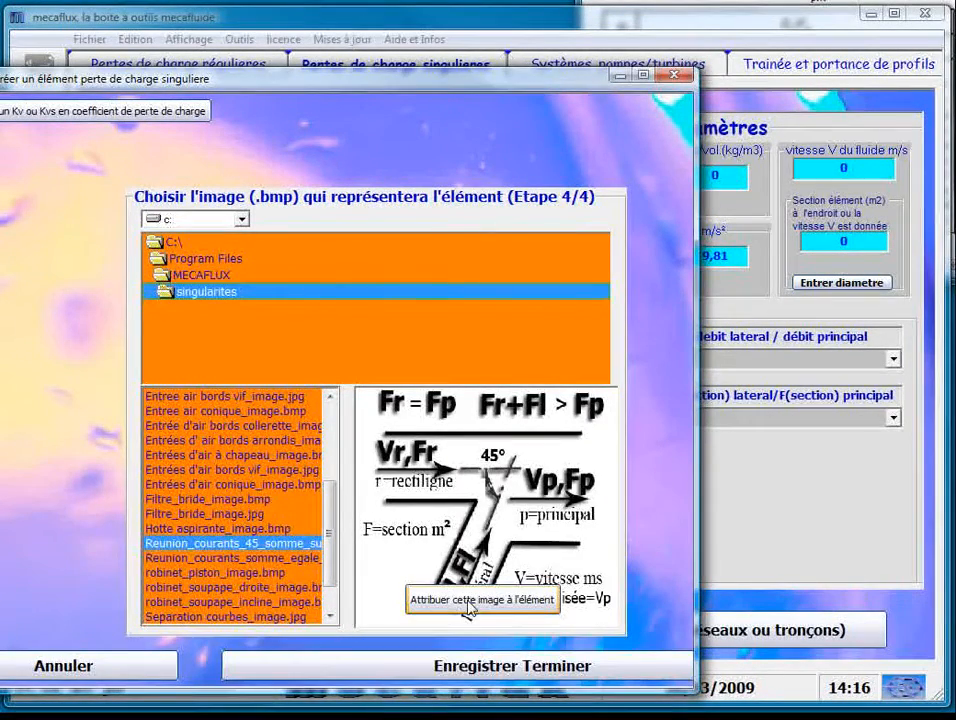
click(473, 676)
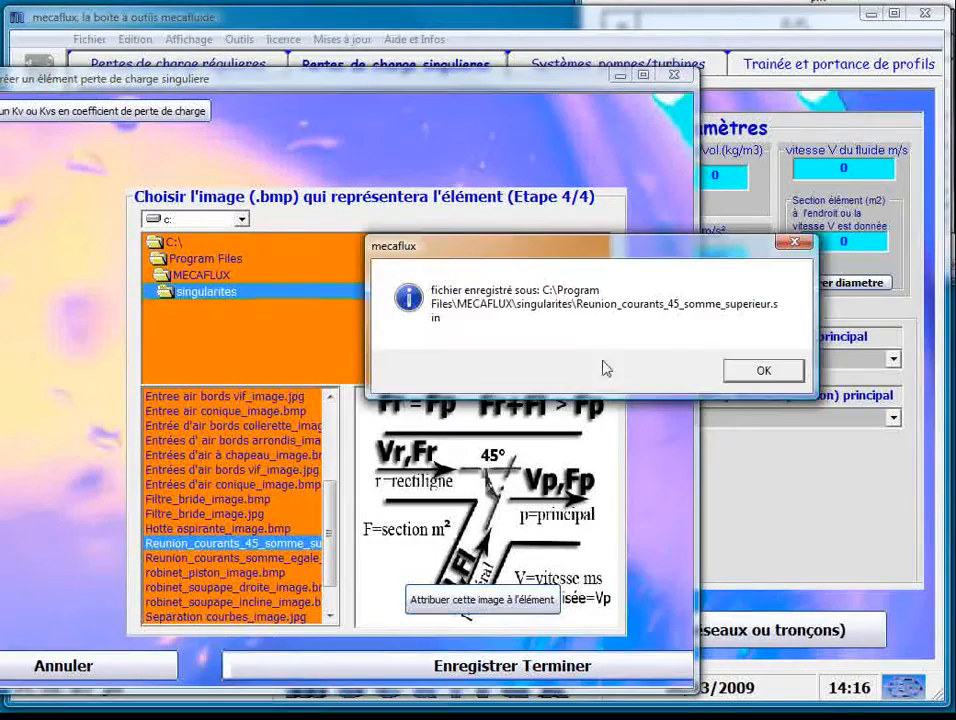
click(758, 370)
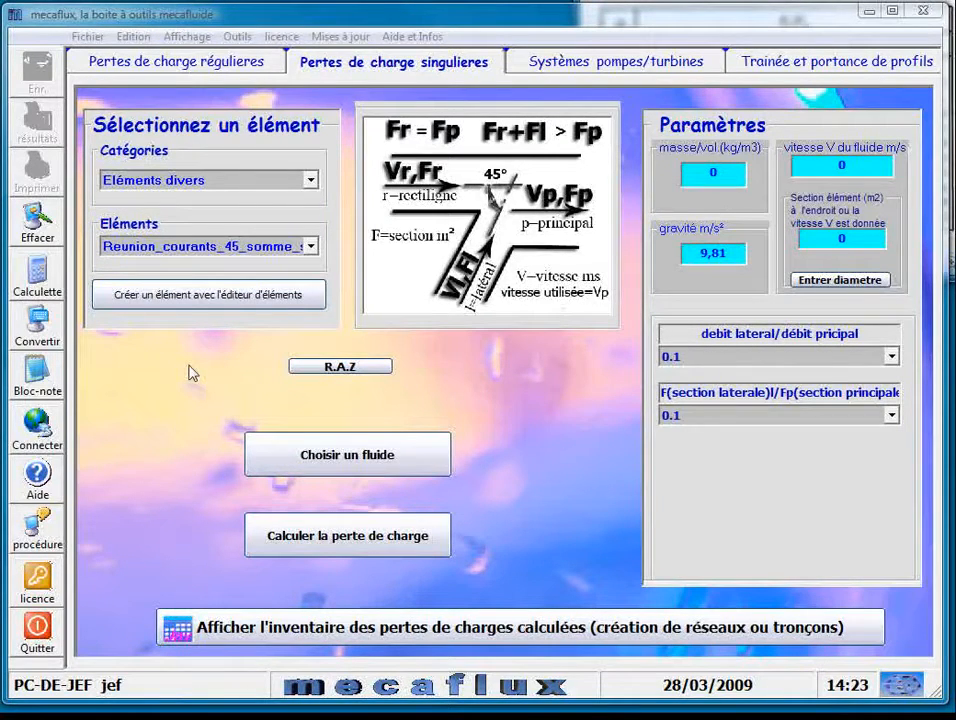
Step: Choose the Eléments divers category and select the new Reunion_courants_45_somme_superieur element
click(311, 181)
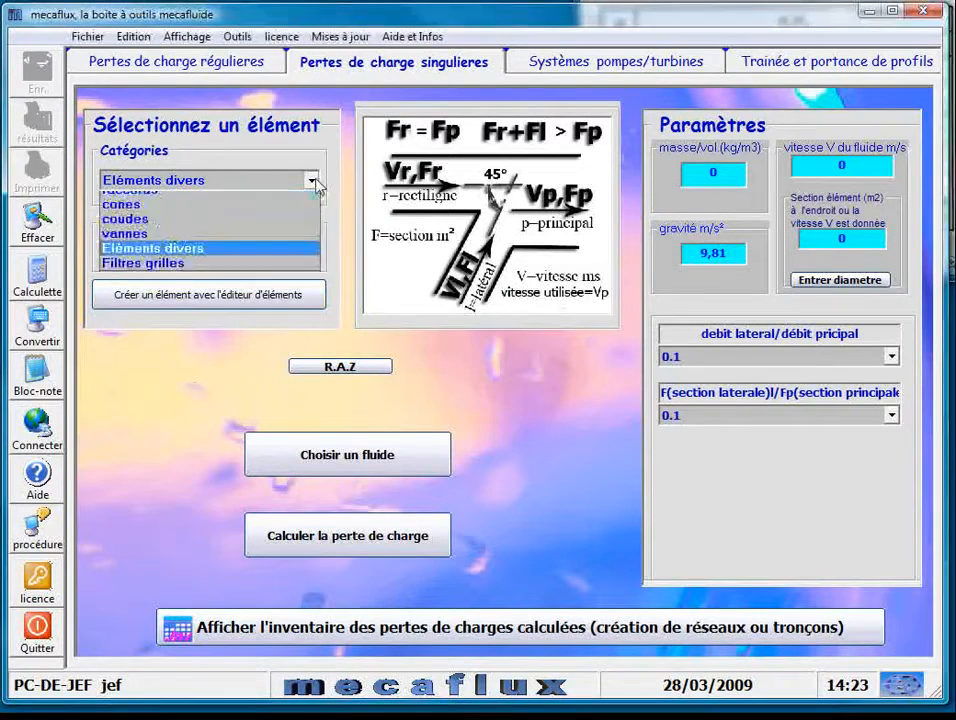
click(305, 199)
click(311, 181)
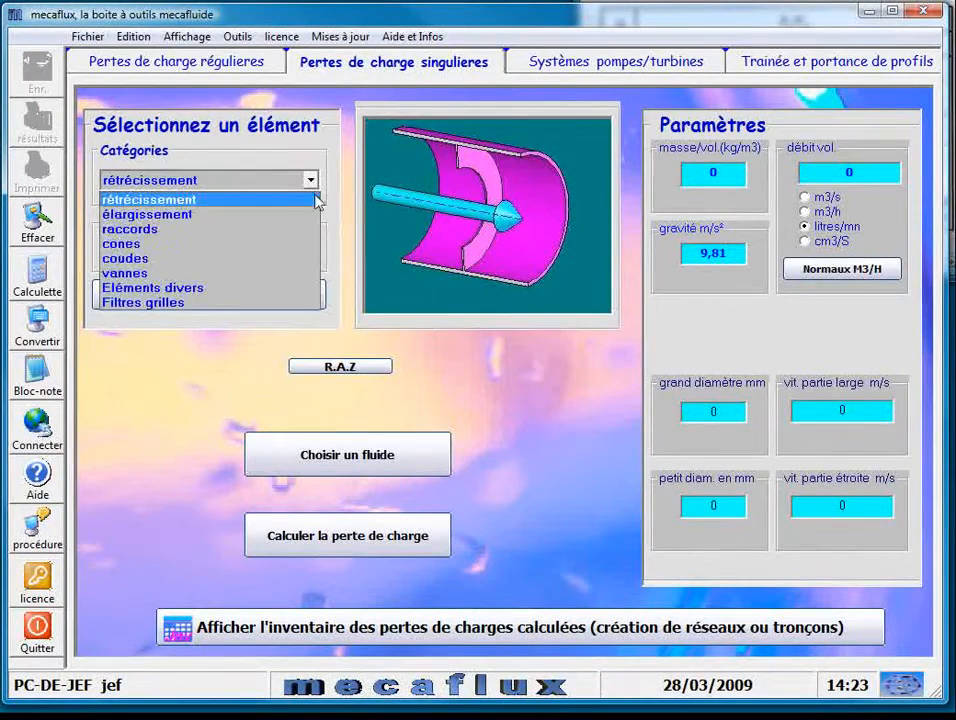
click(228, 287)
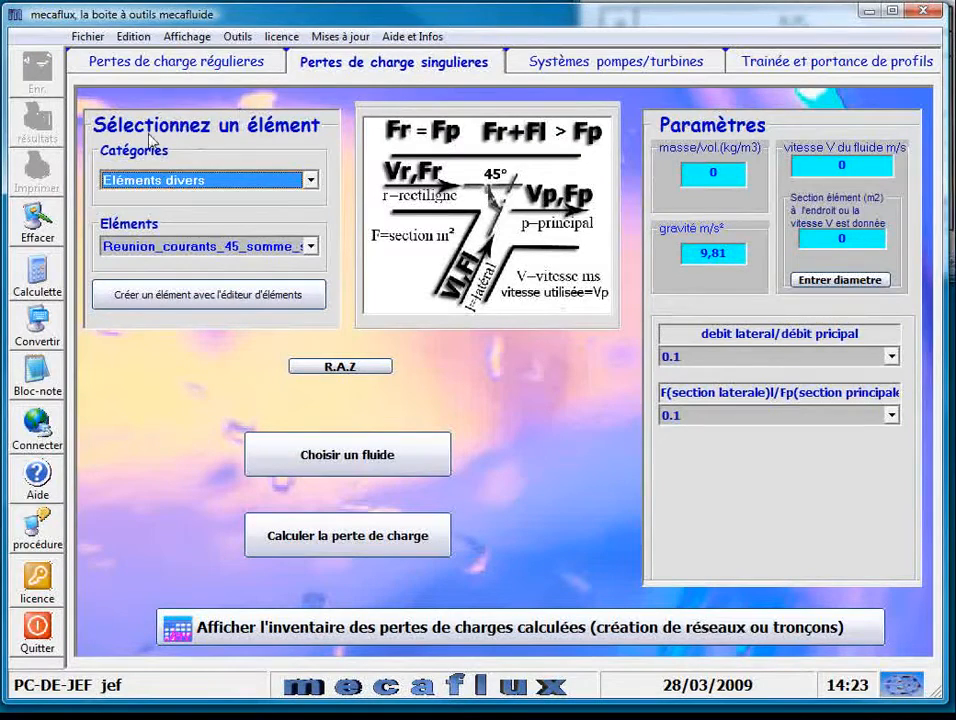
click(310, 246)
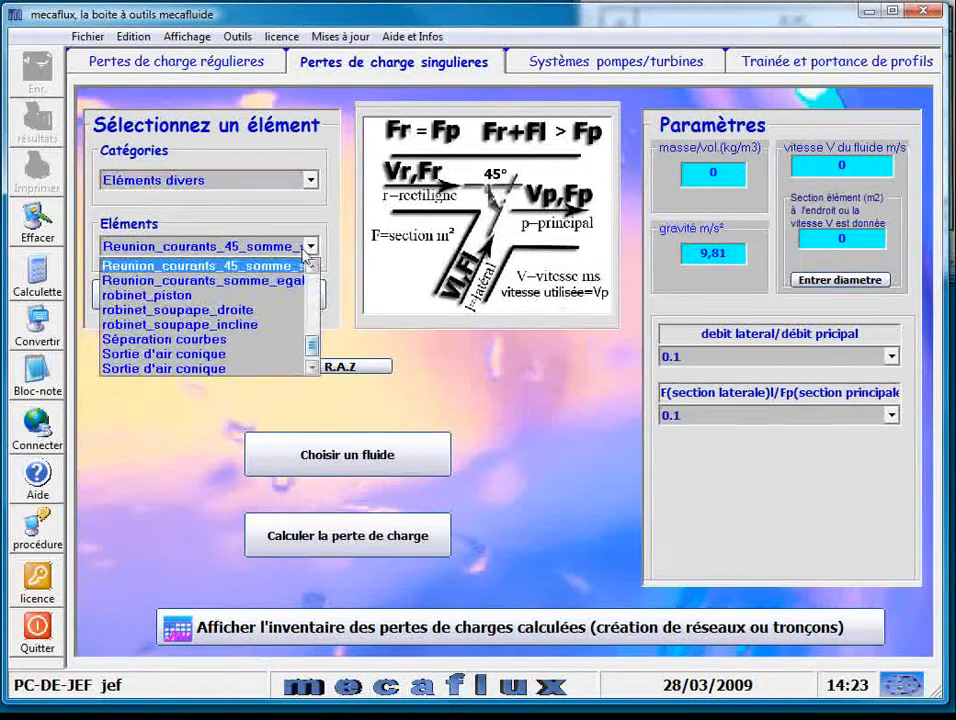
click(258, 267)
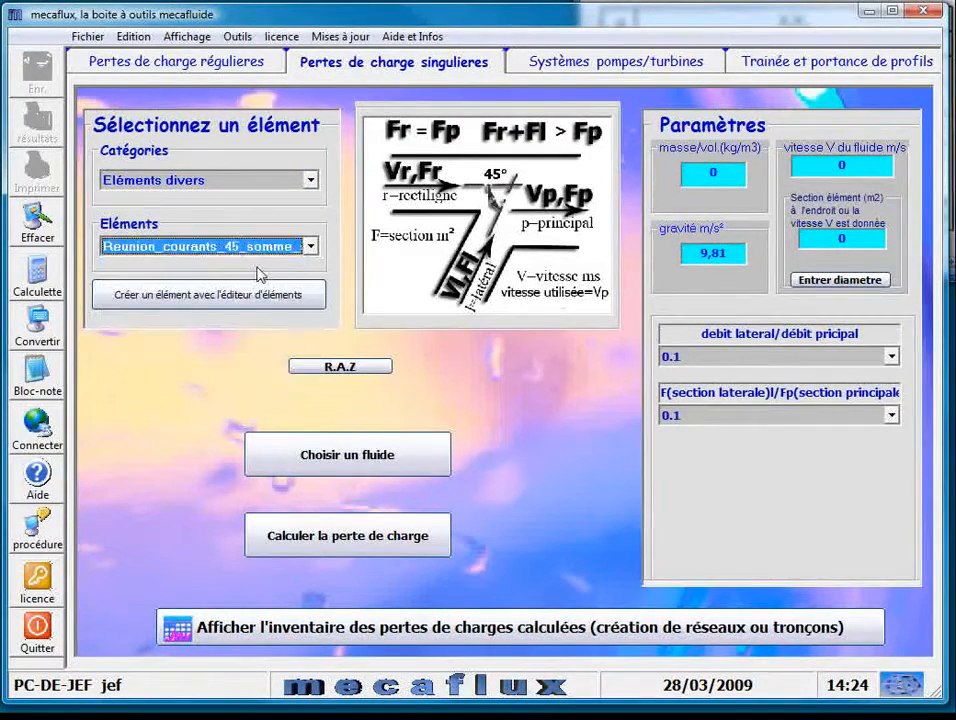
Step: Look through the value lists of the lateral/principal flow ratio and section ratio, picking 0.1 in each
click(891, 356)
mouse_move(896, 413)
mouse_down()
mouse_move(892, 442)
mouse_move(892, 390)
mouse_up()
click(841, 376)
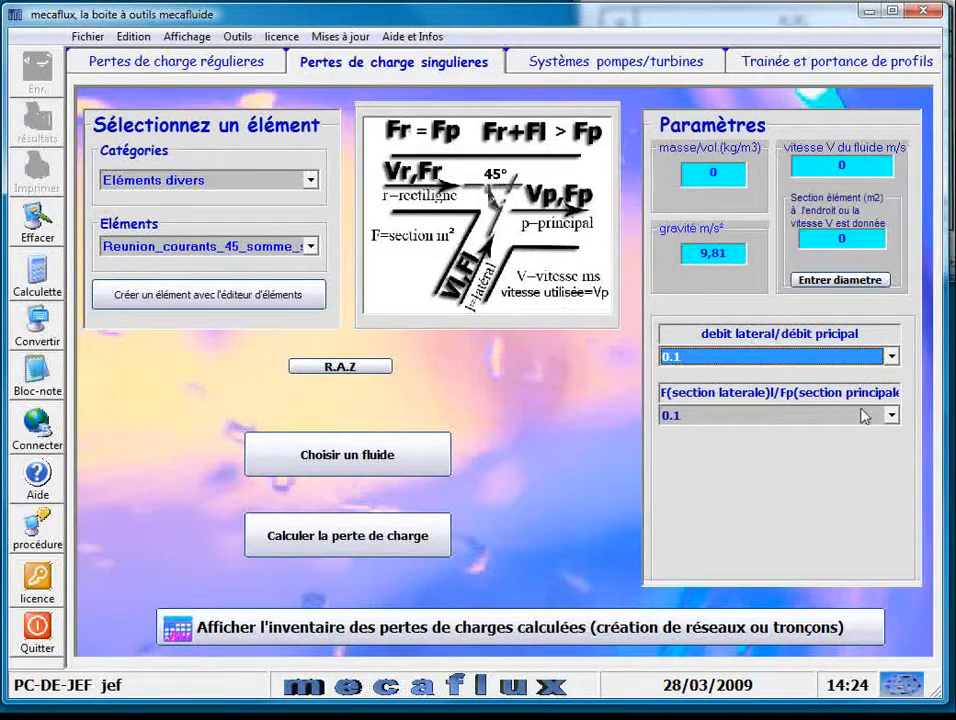
click(891, 415)
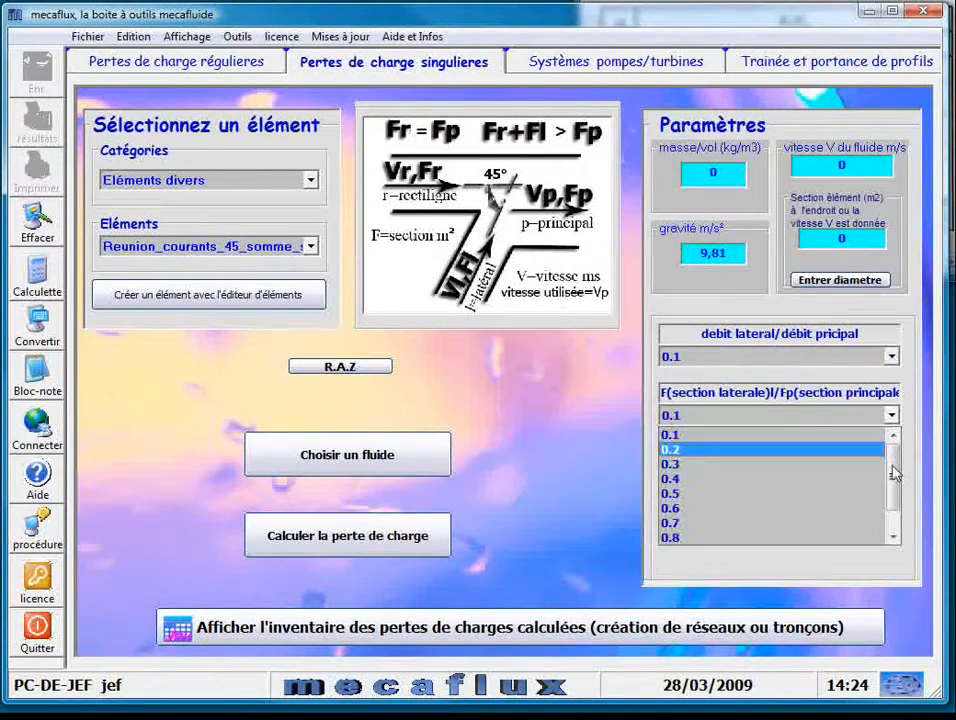
drag(895, 474, 795, 432)
click(775, 400)
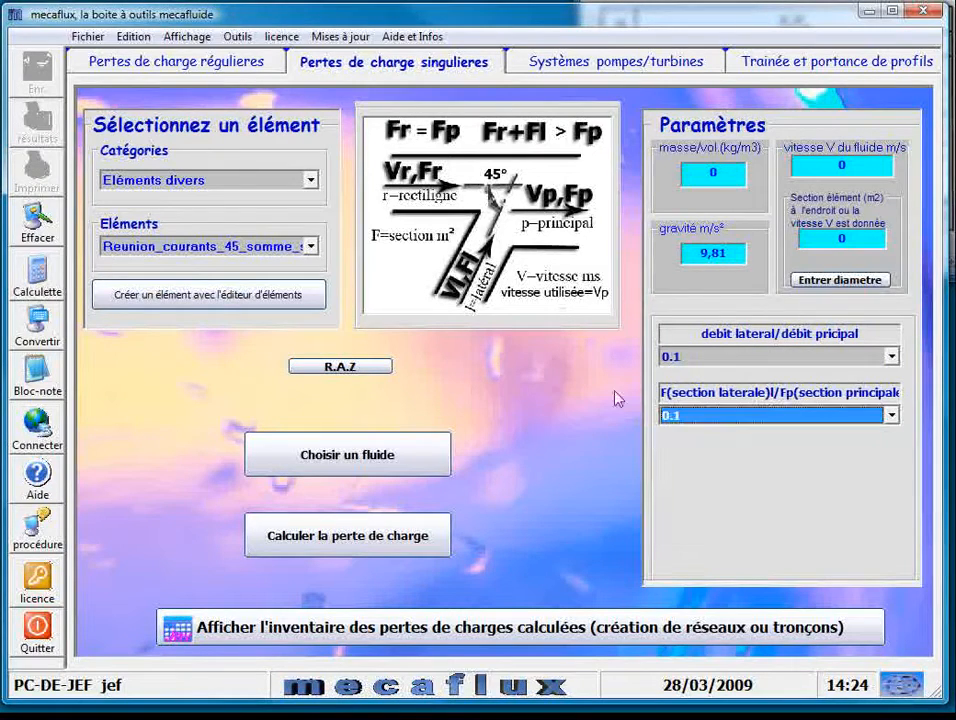
drag(690, 392, 645, 395)
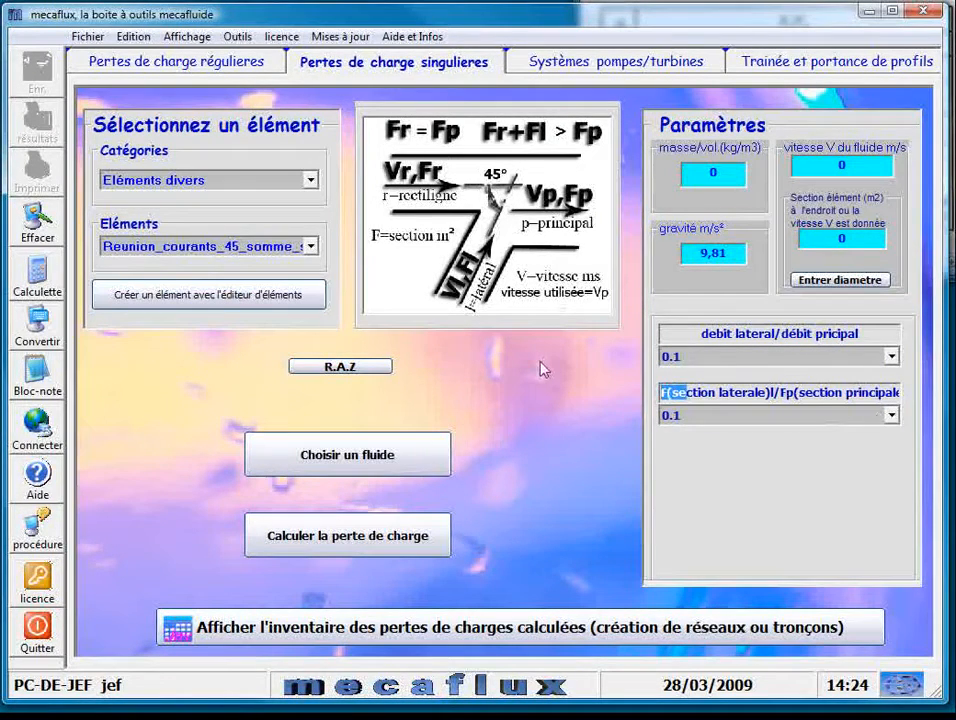
Step: Set the fluid velocity for the junction element to 10 m/s
key(Tab)
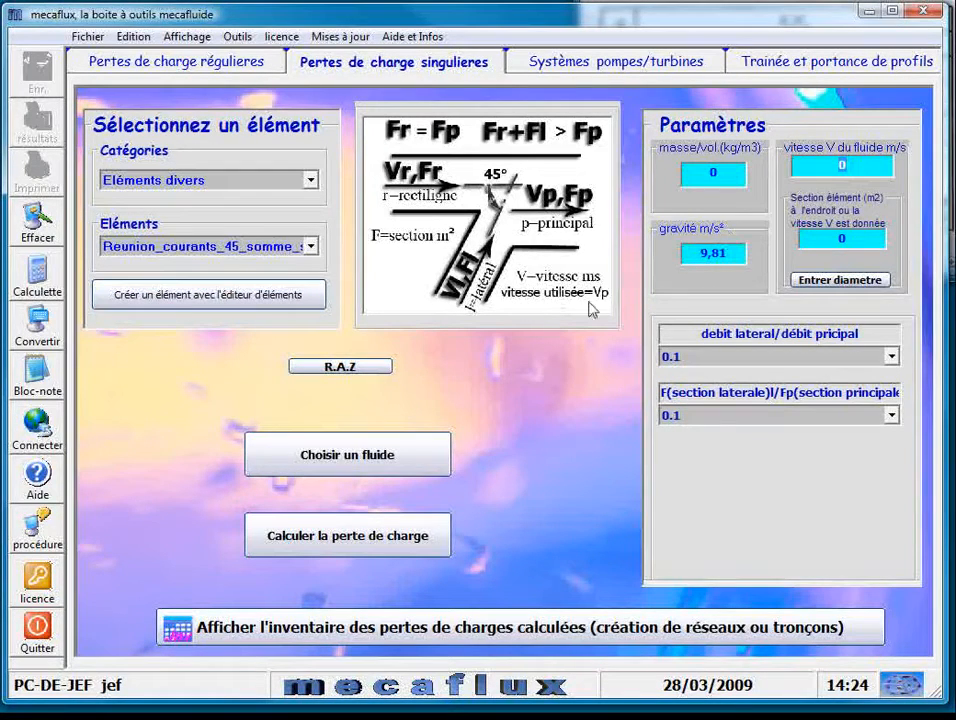
text(20)
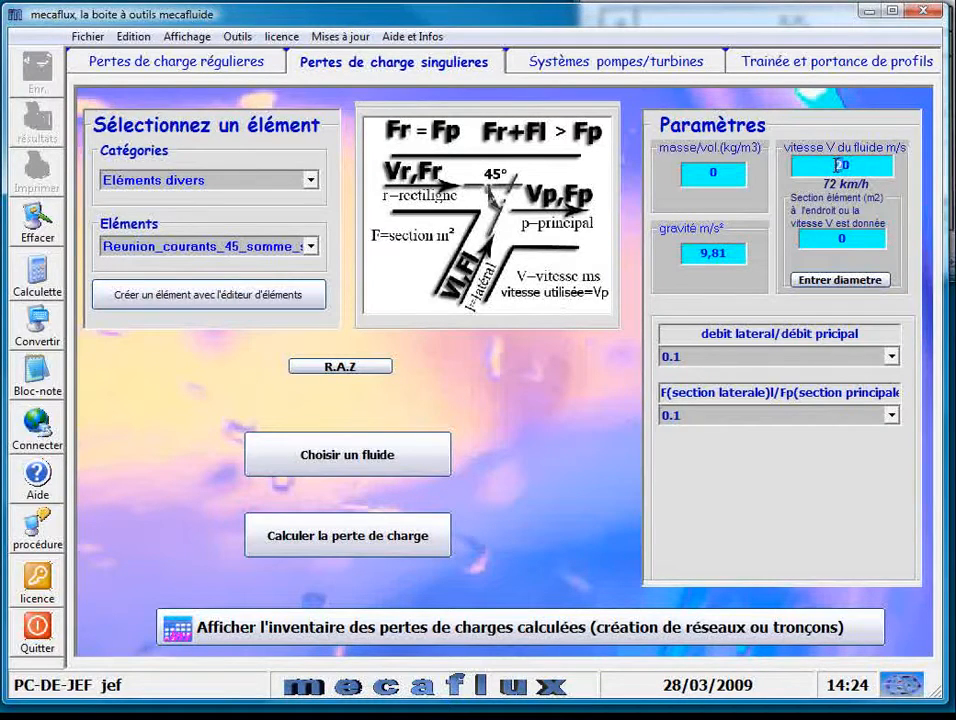
key(BackSpace)
key(BackSpace)
text(10)
Step: Define the junction element's section from a diameter of 100 mm and apply it to the element
click(863, 240)
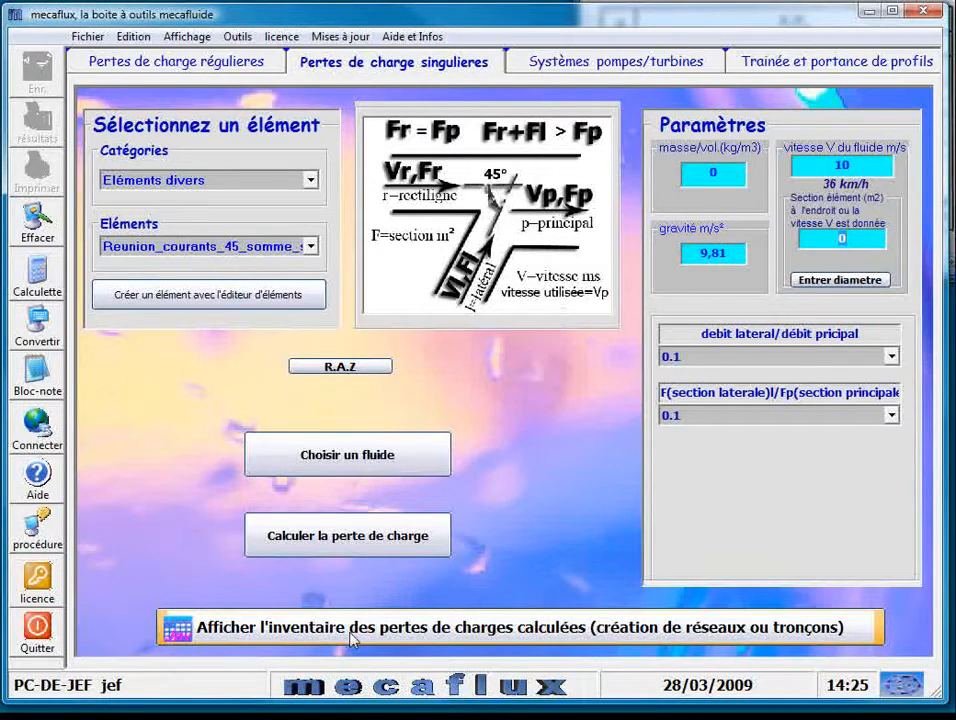
click(850, 281)
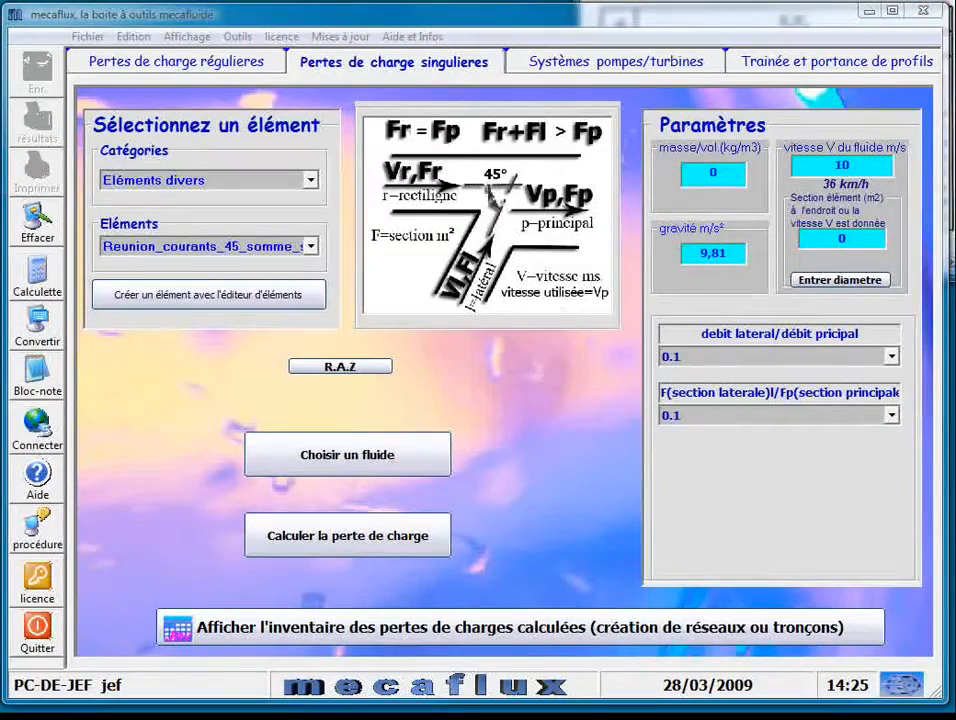
drag(367, 420, 559, 352)
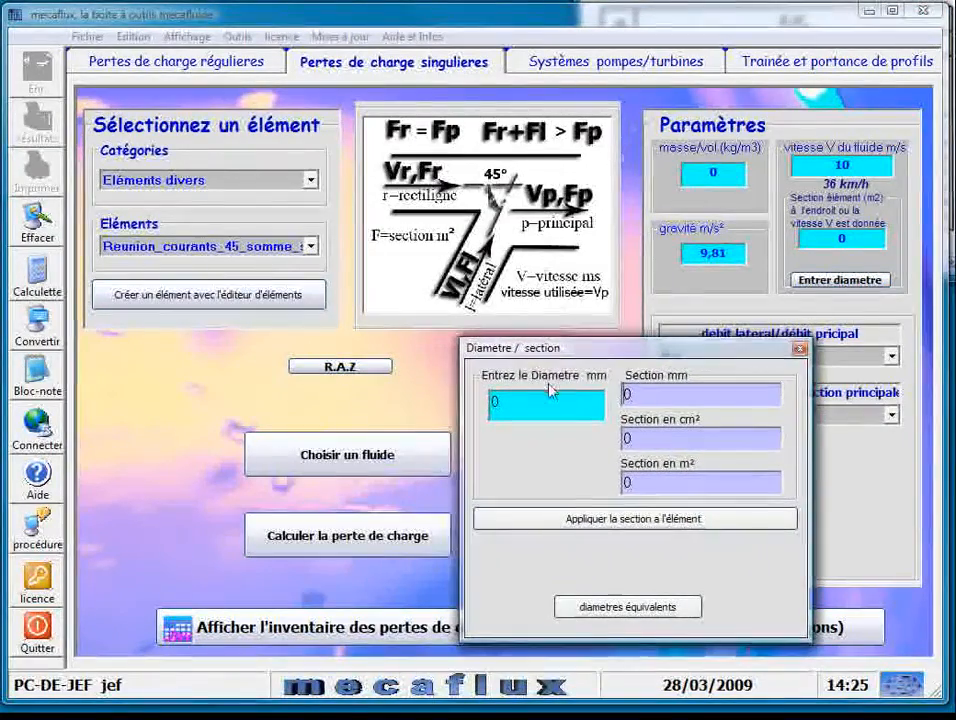
drag(504, 402, 465, 412)
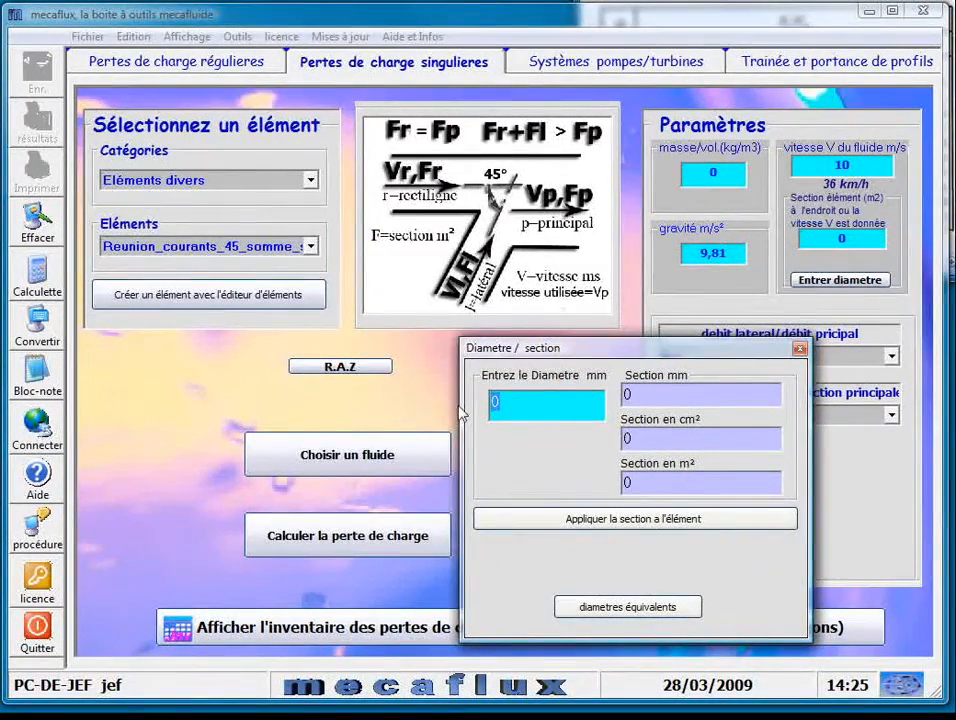
text(100)
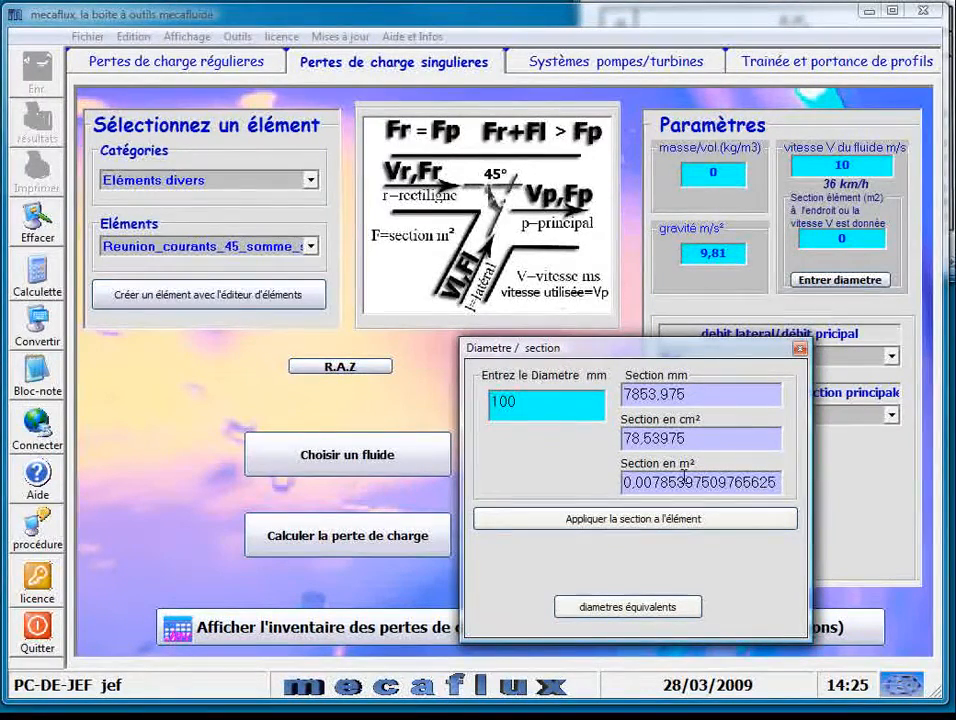
click(667, 527)
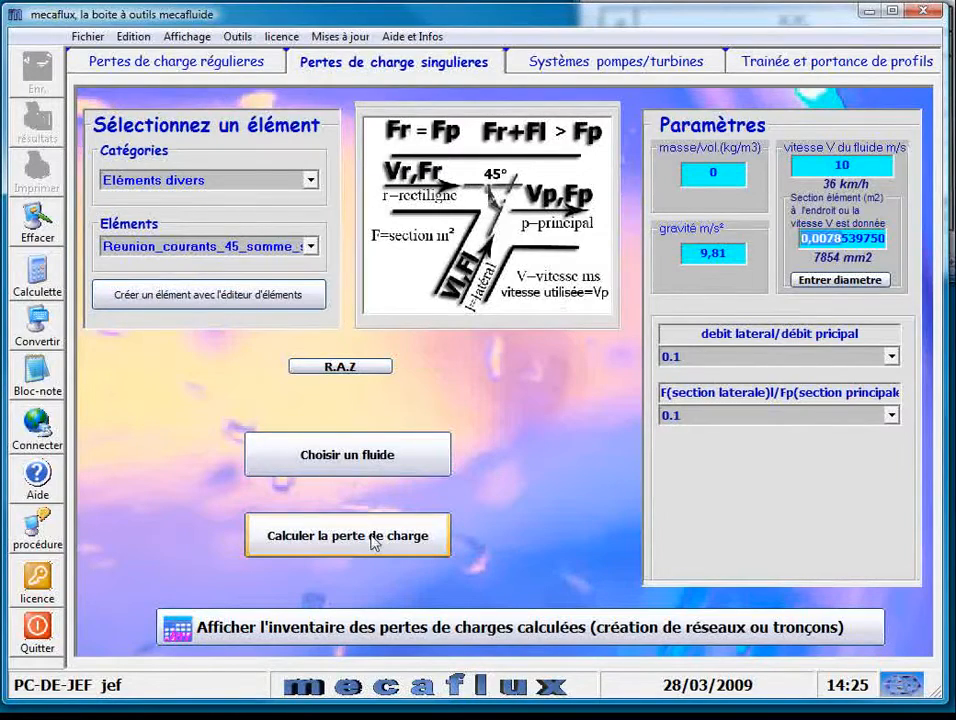
Step: Choose the gas Air at 20 °C as the fluid, with an absolute operating pressure of 1 bar
click(390, 468)
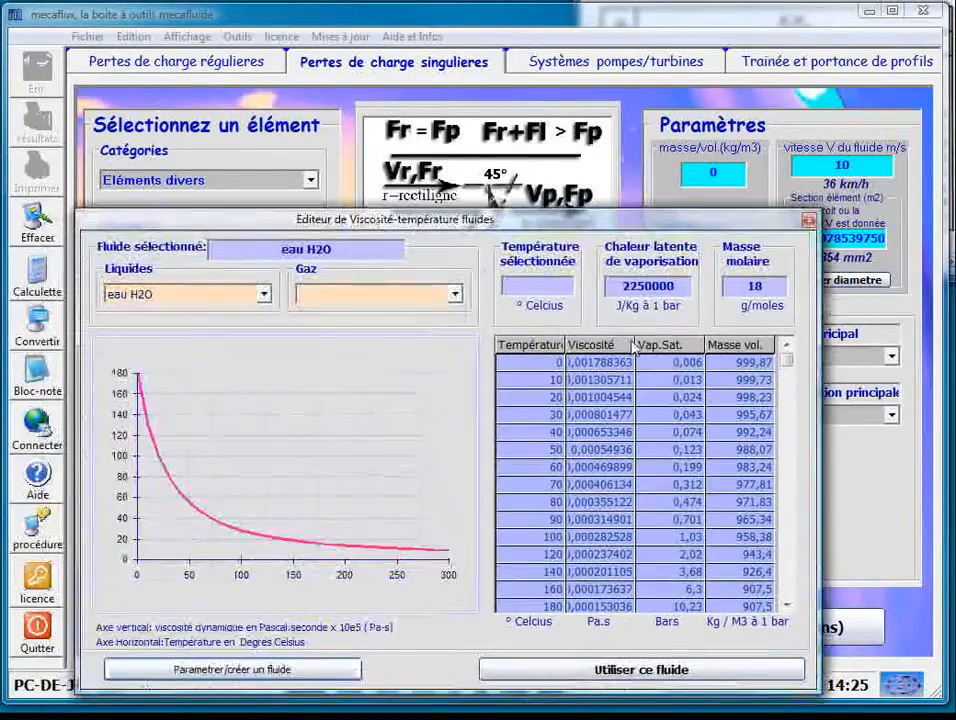
click(410, 293)
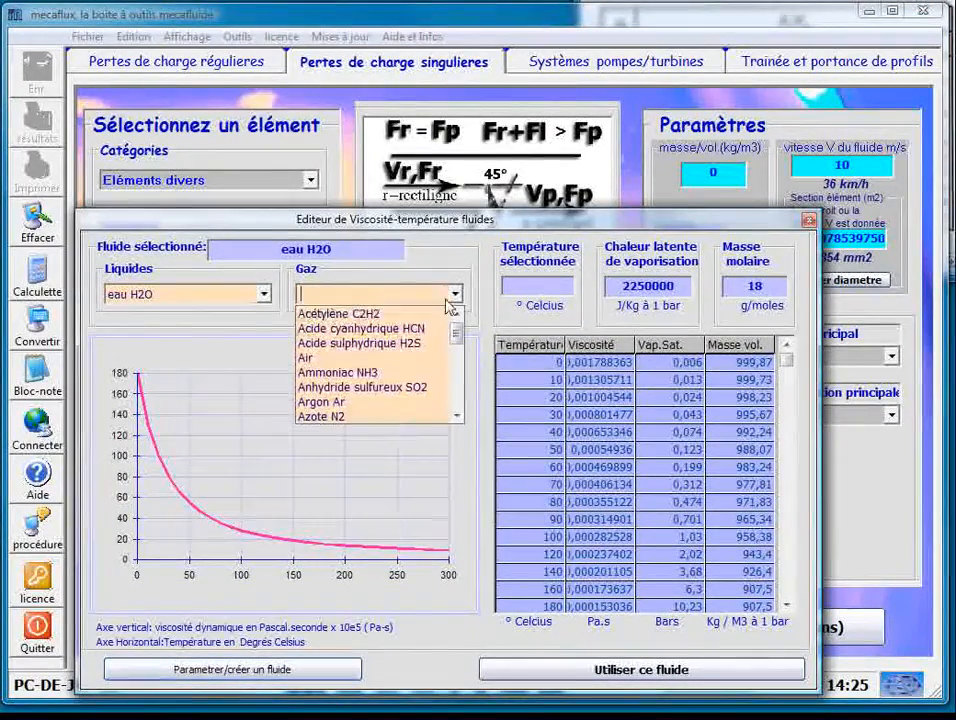
click(360, 370)
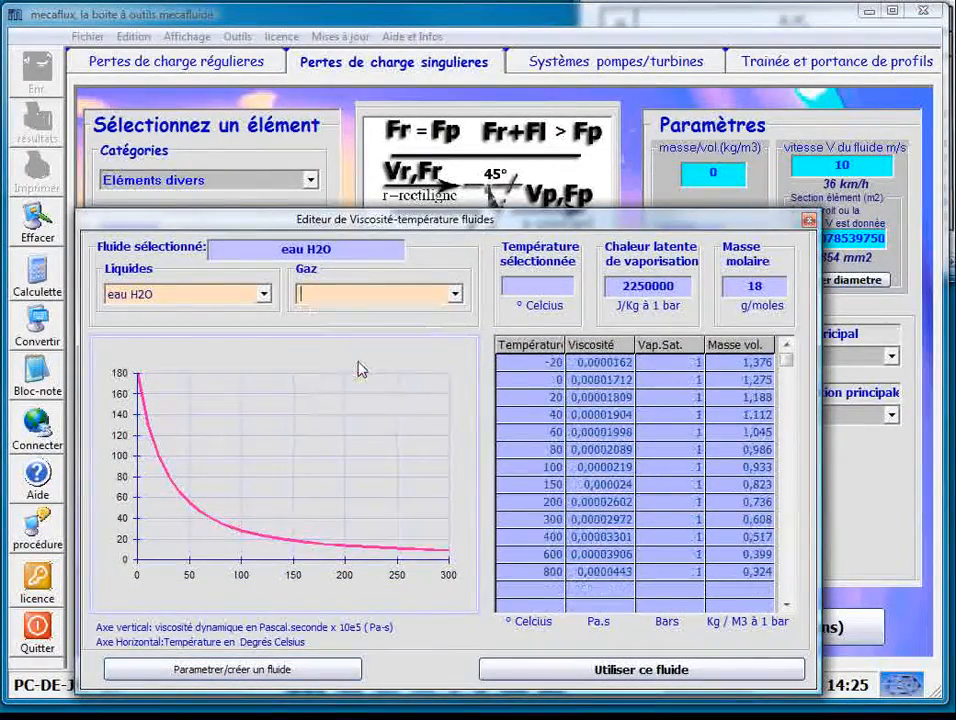
click(523, 398)
click(568, 672)
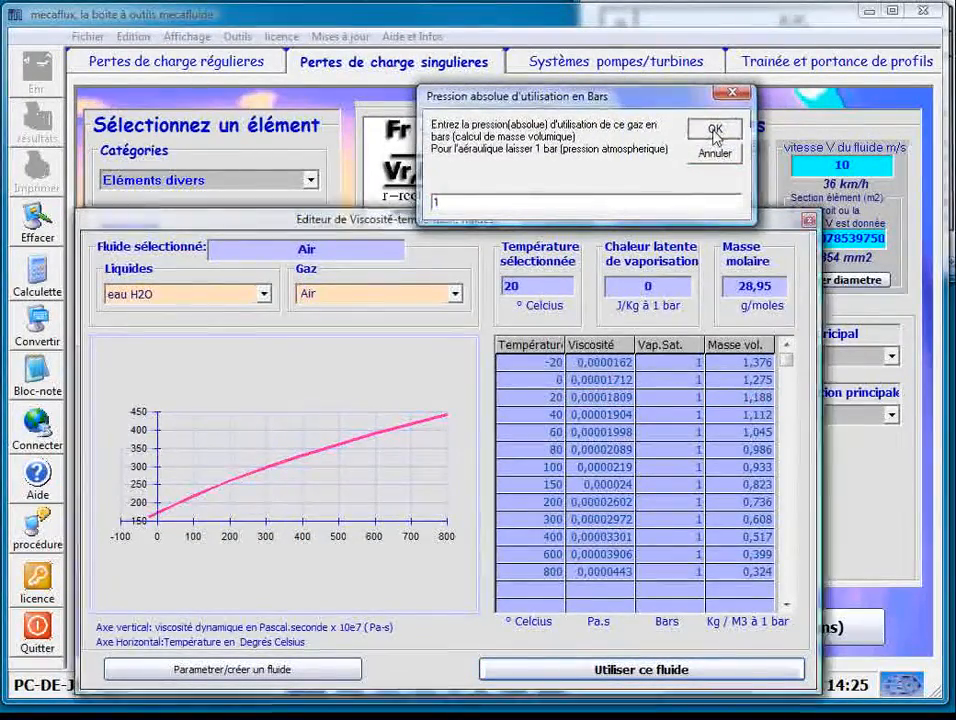
click(705, 128)
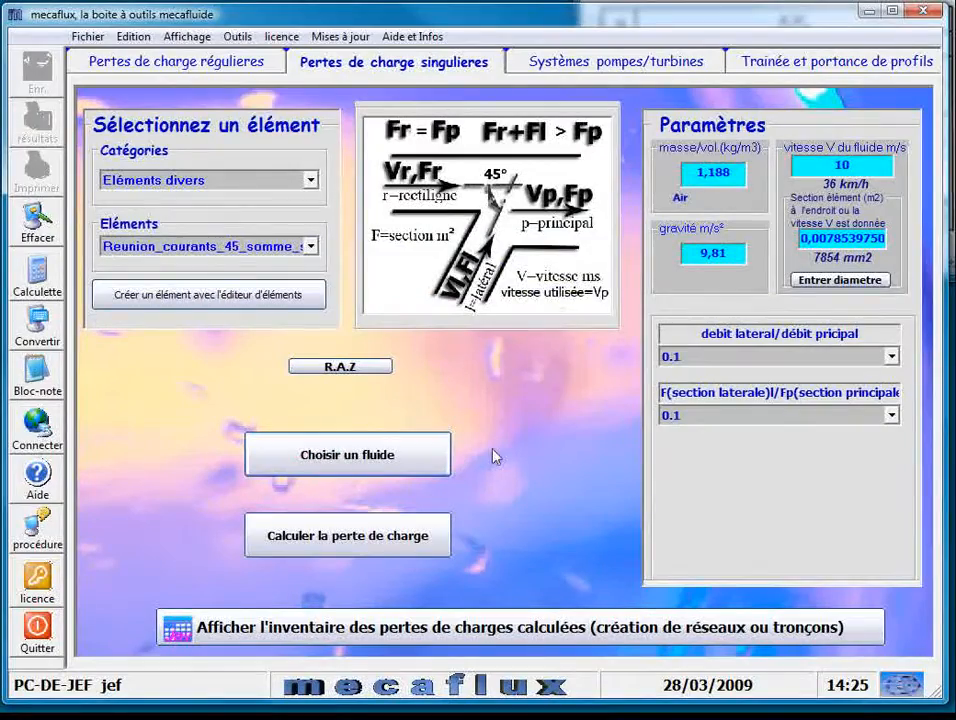
Step: Calculate the junction's pressure loss and display the loss inventory, widening its Elément column to fit the full element name
click(433, 540)
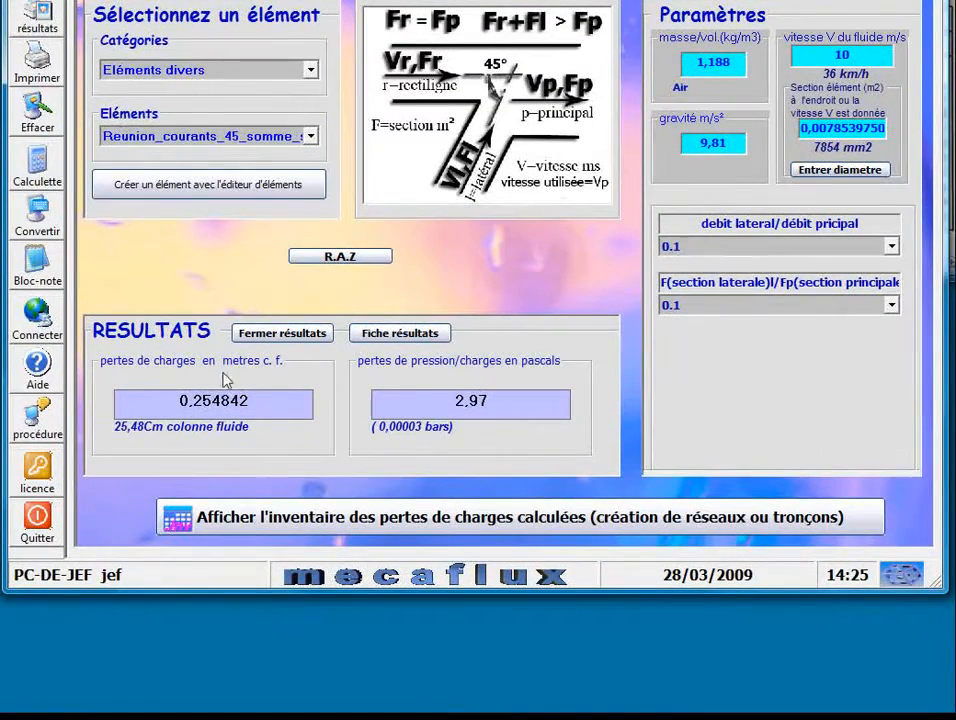
click(401, 521)
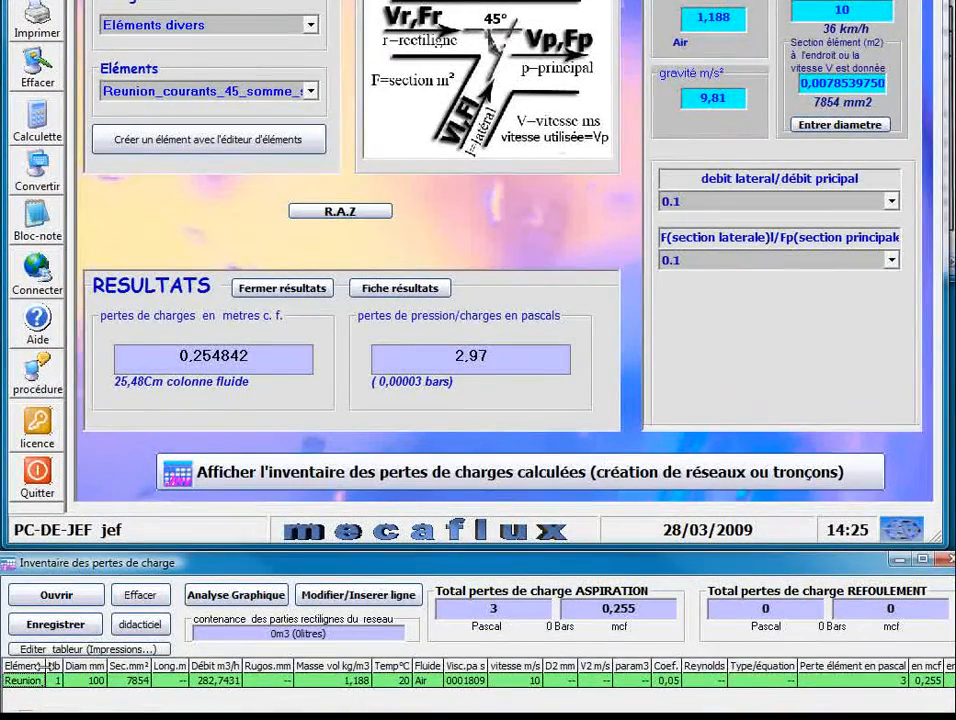
drag(128, 667, 187, 667)
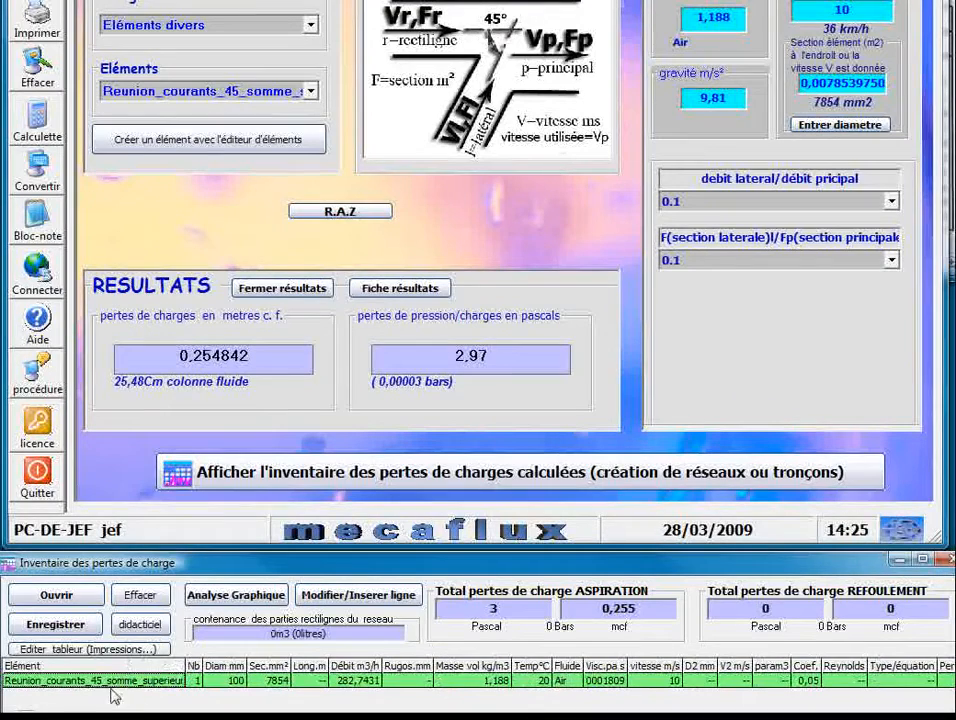
click(199, 674)
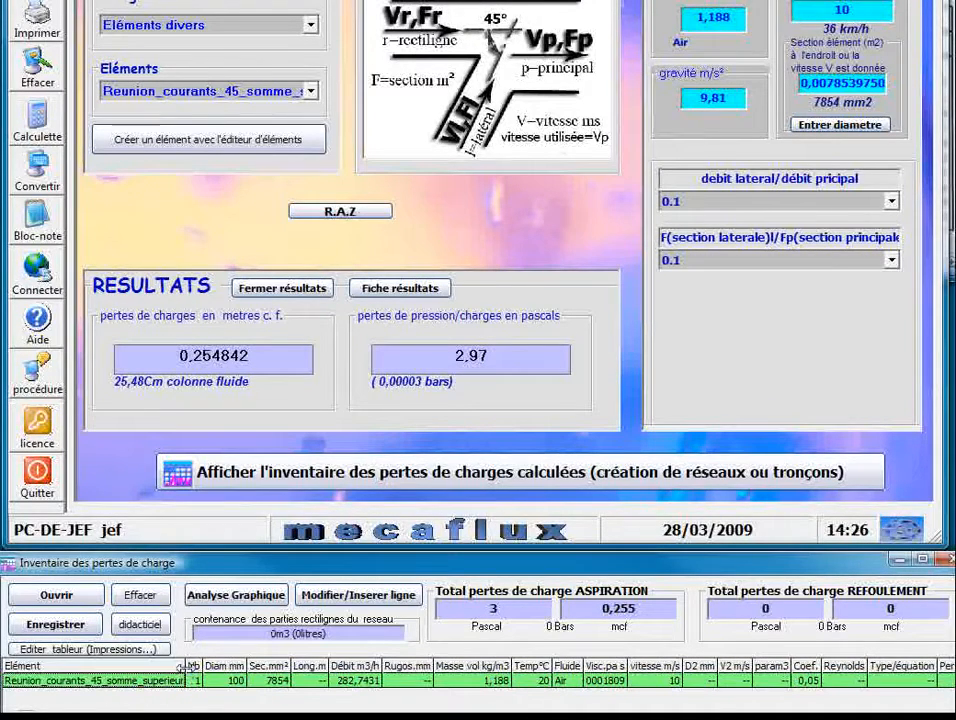
mouse_move(184, 676)
mouse_down()
mouse_move(240, 667)
mouse_move(188, 667)
mouse_up()
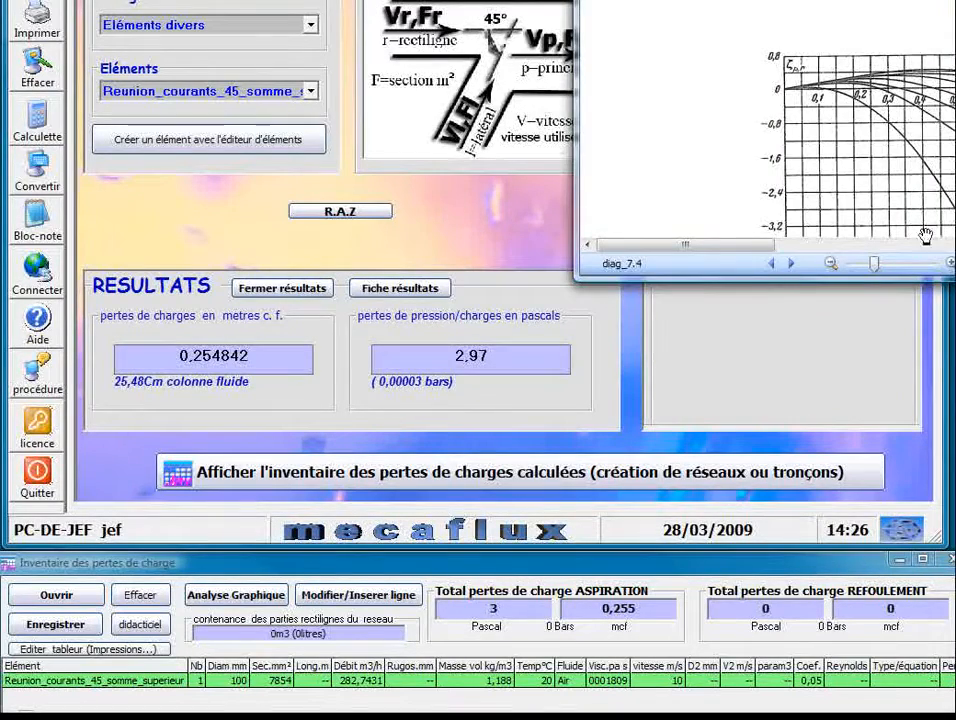
scroll(765, 120, down, 5)
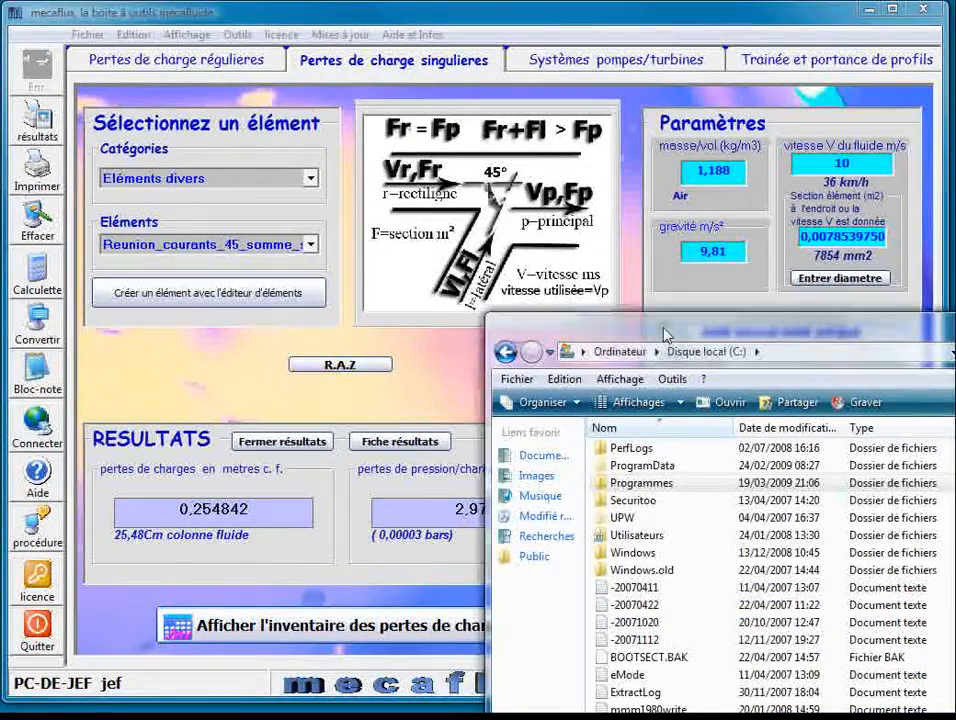
Step: Open the Programmes\MECAFLUX\singularites folder on drive C: and locate the Reunion_courants_45_somme_superieur files
drag(666, 331, 550, 211)
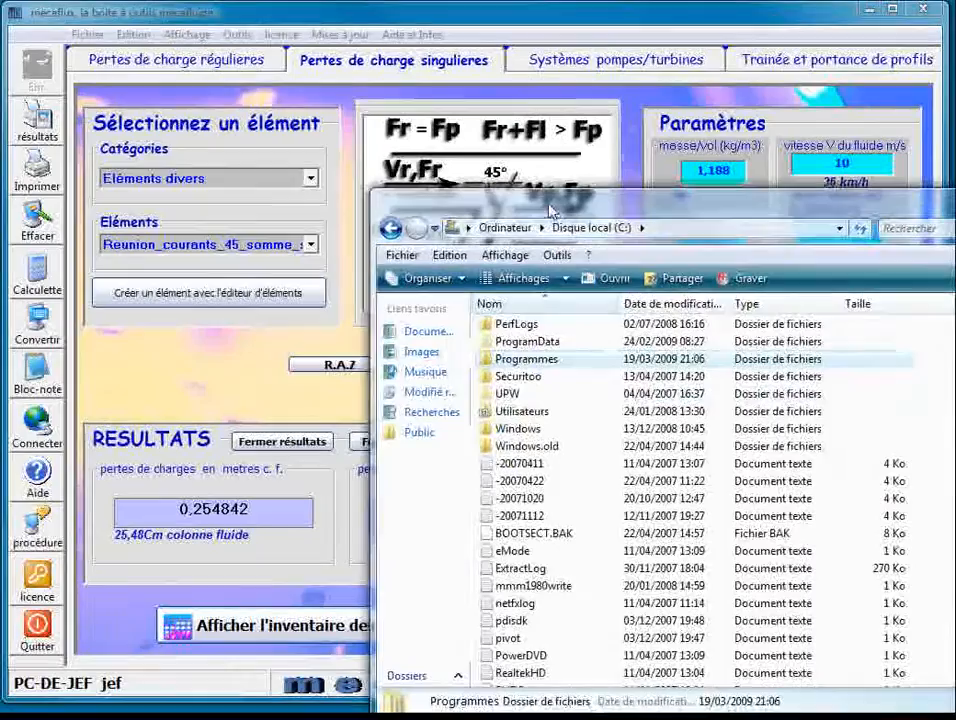
double_click(527, 359)
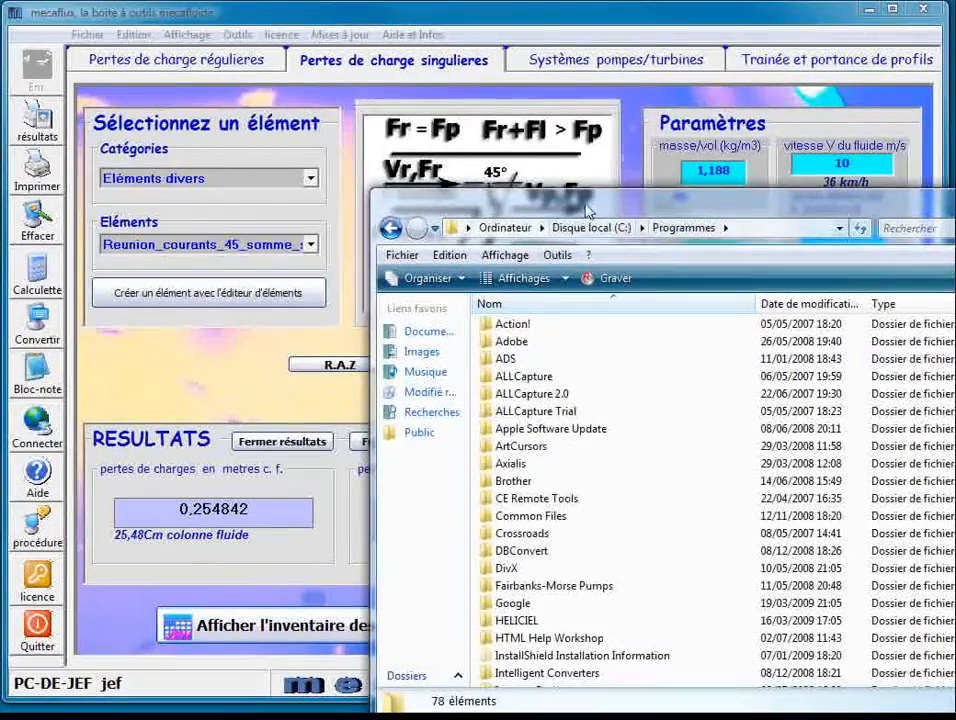
drag(588, 216, 503, 108)
scroll(491, 467, down, 4)
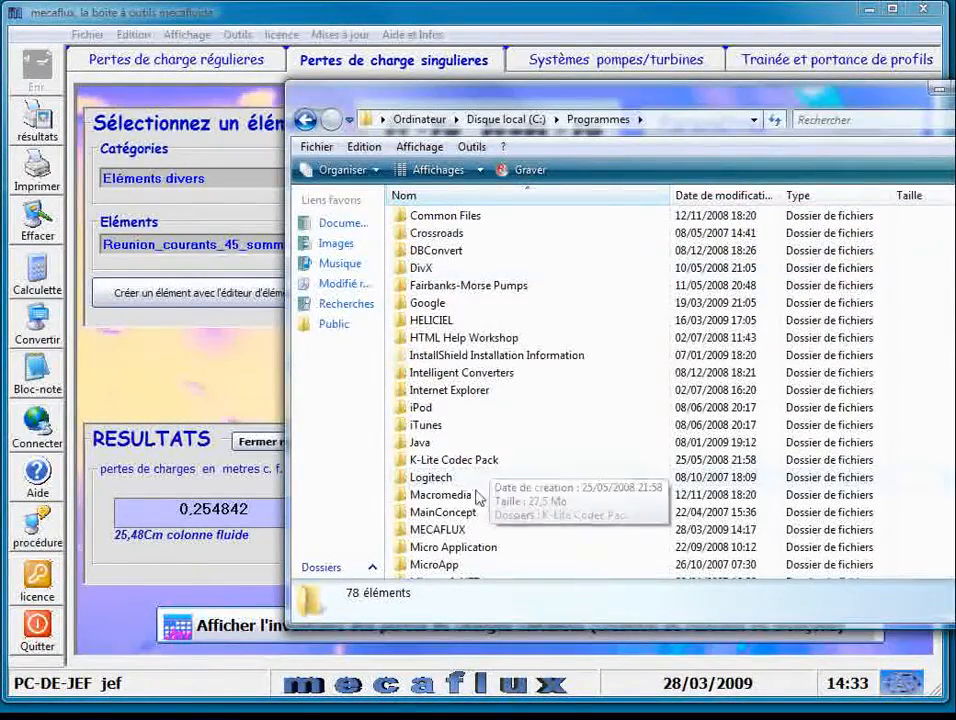
double_click(459, 537)
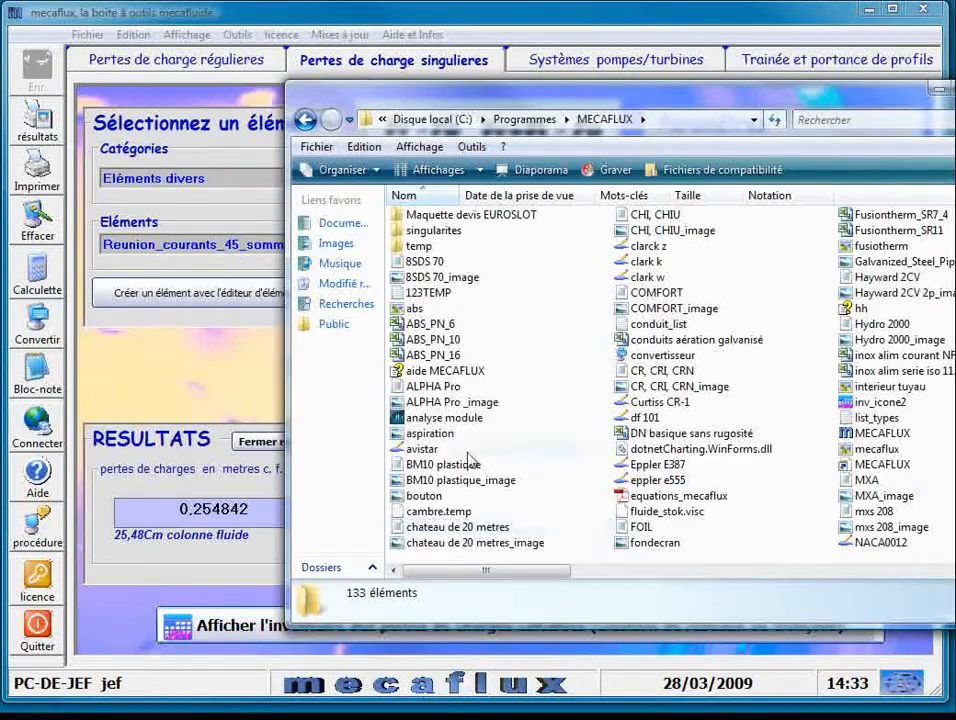
double_click(430, 231)
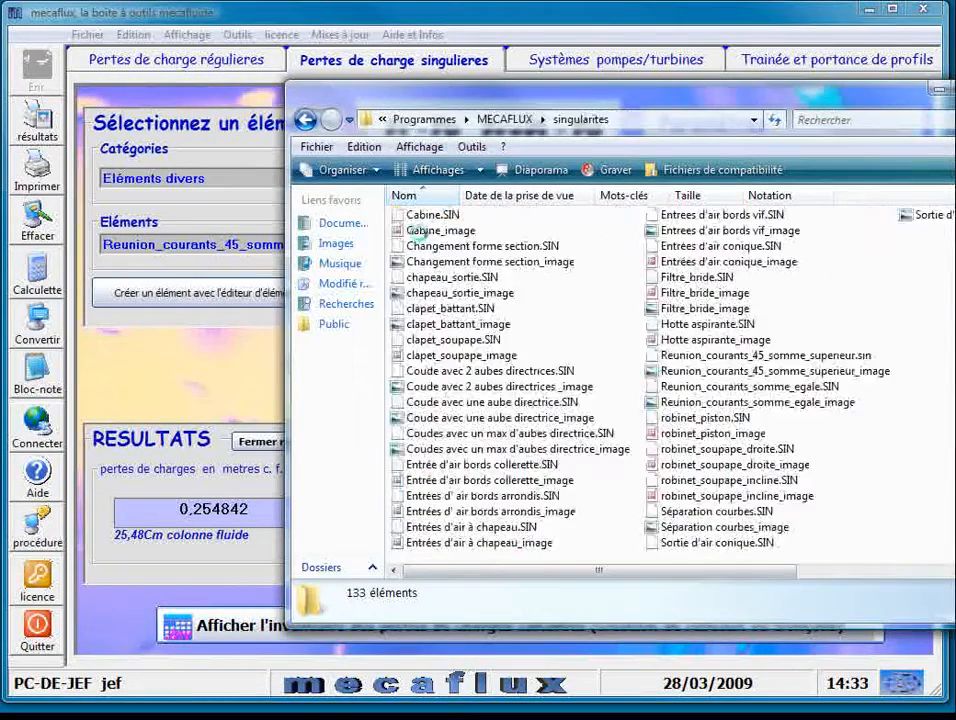
drag(566, 107, 491, 74)
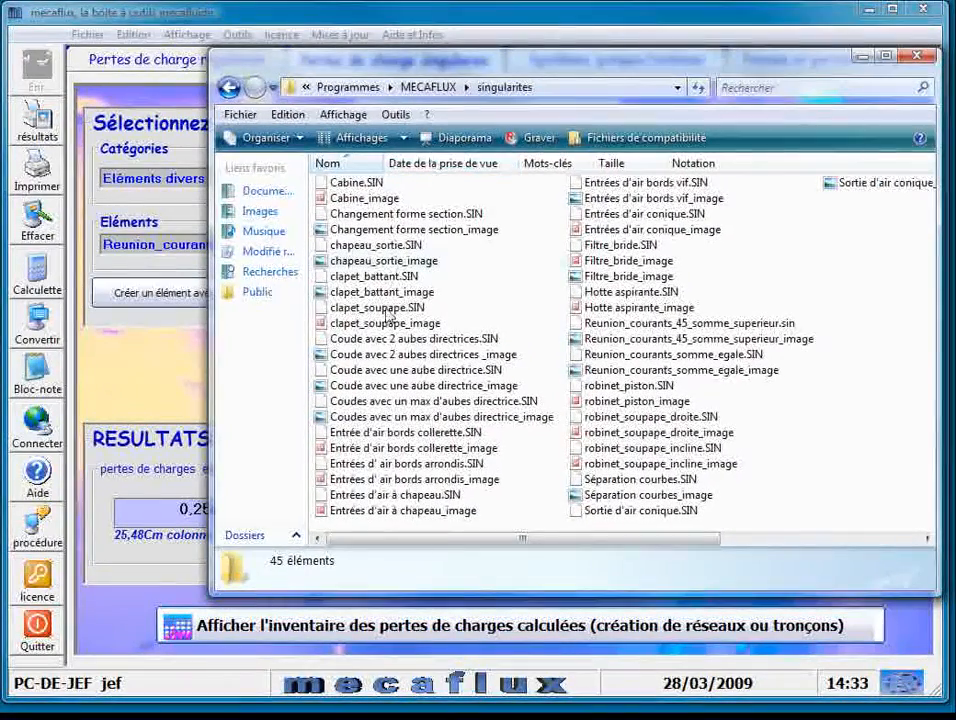
mouse_move(406, 543)
mouse_down()
mouse_move(591, 542)
mouse_move(400, 542)
mouse_up()
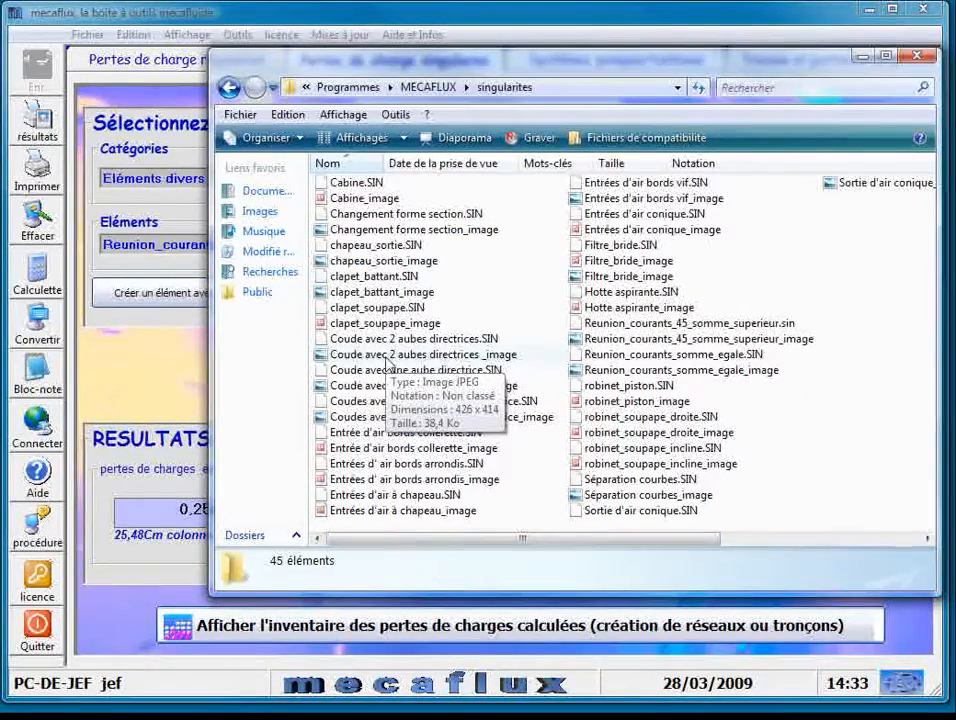
key(r)
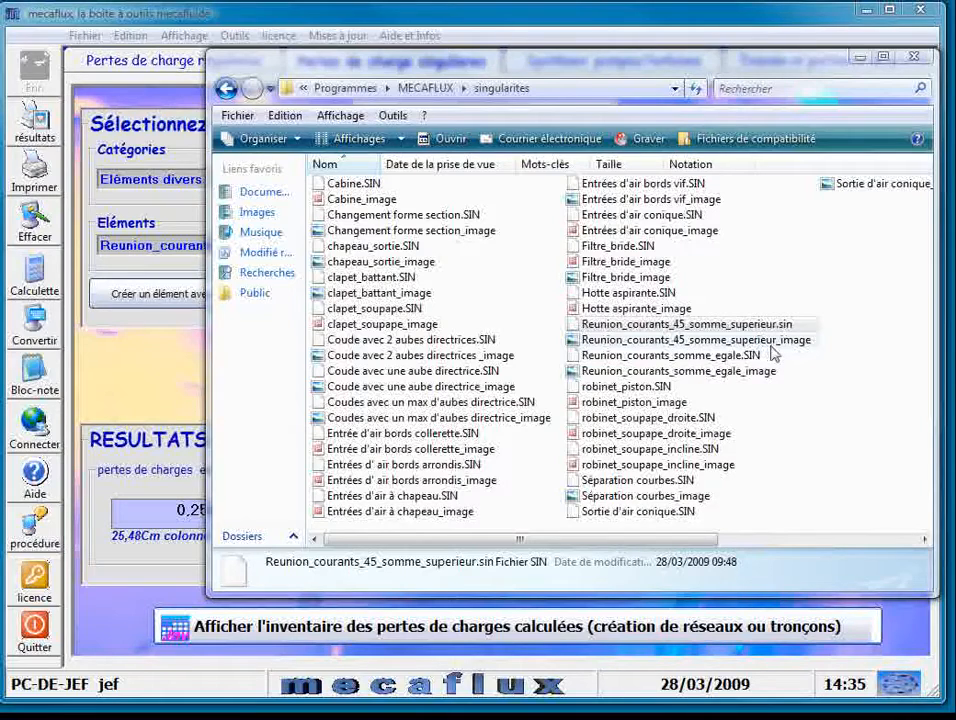
Step: Open Reunion_courants_45_somme_superieur_image and compare it with the element's picture and lateral/principal flow ratio list in Mecaflux, keeping 0.1
double_click(677, 343)
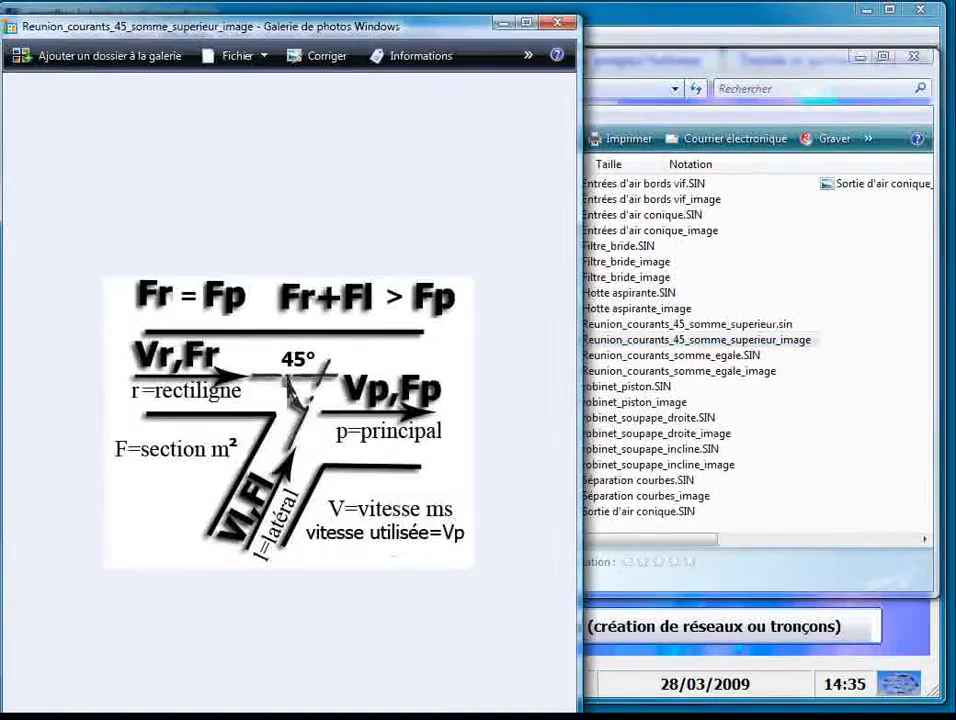
drag(257, 33, 722, 42)
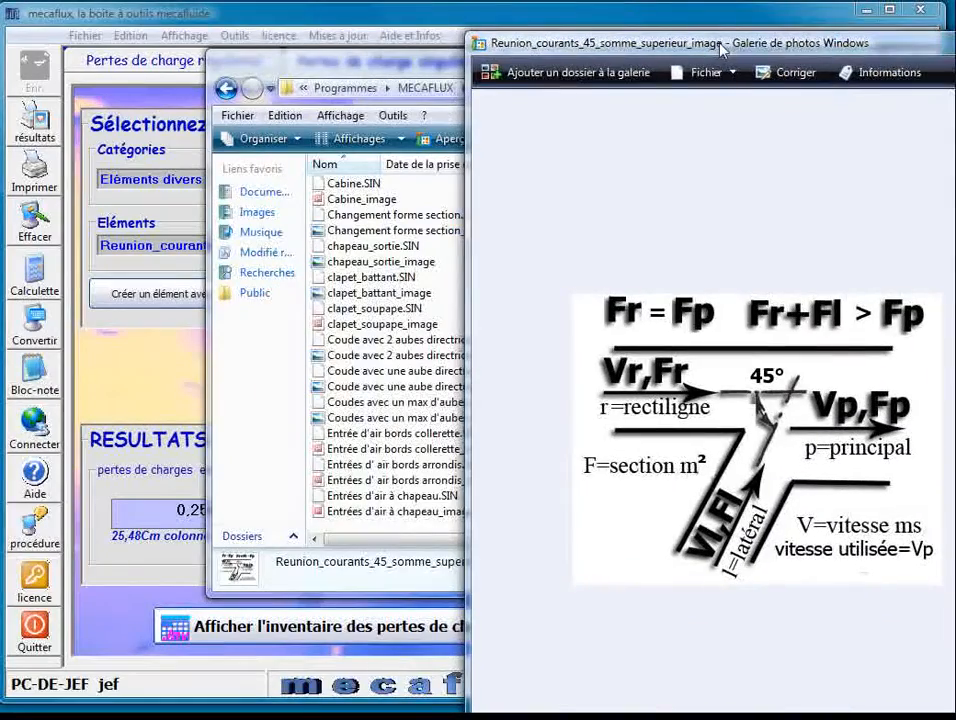
click(114, 20)
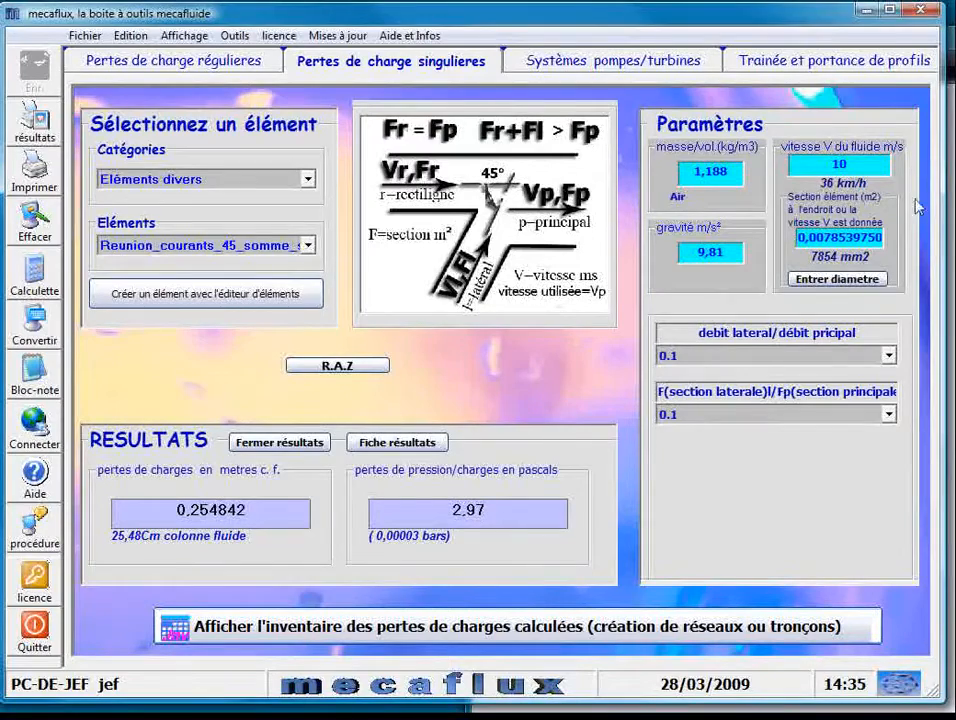
key(alt+Tab)
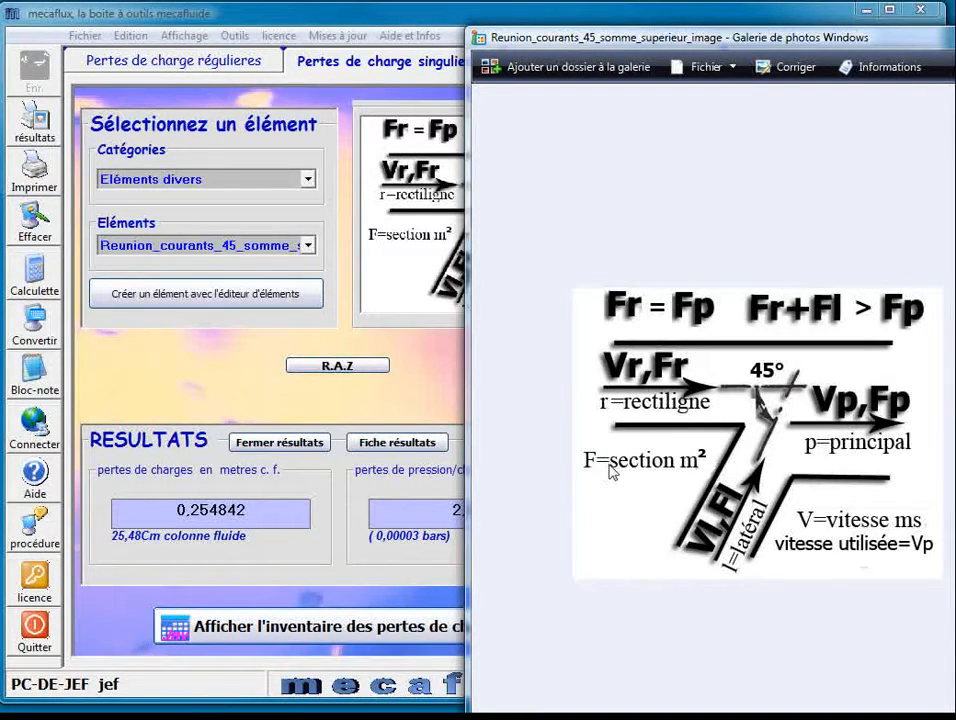
click(437, 228)
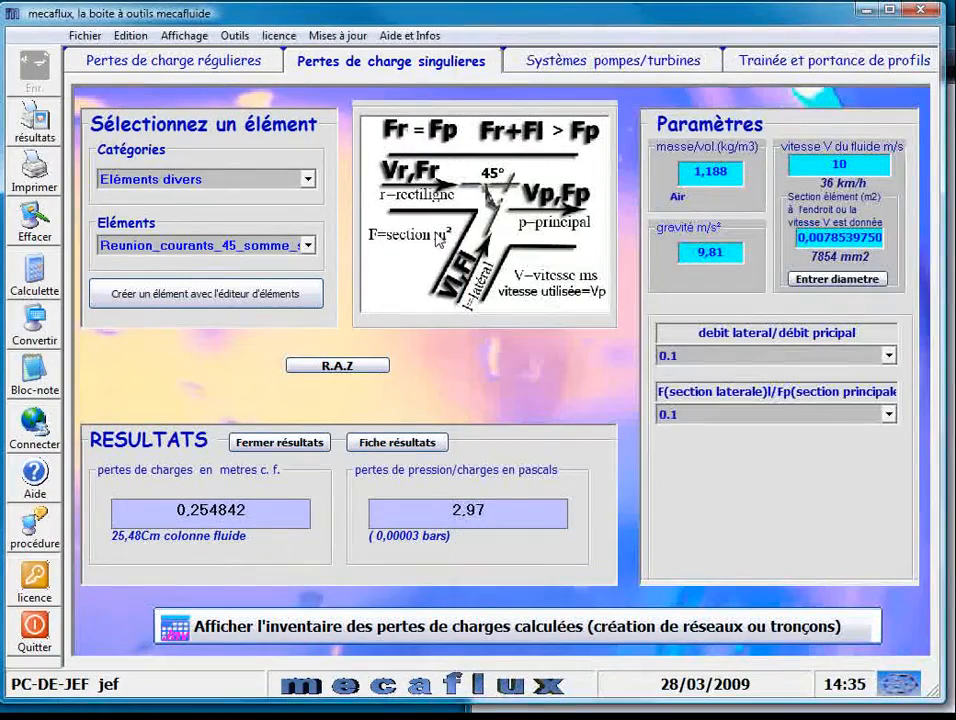
click(680, 356)
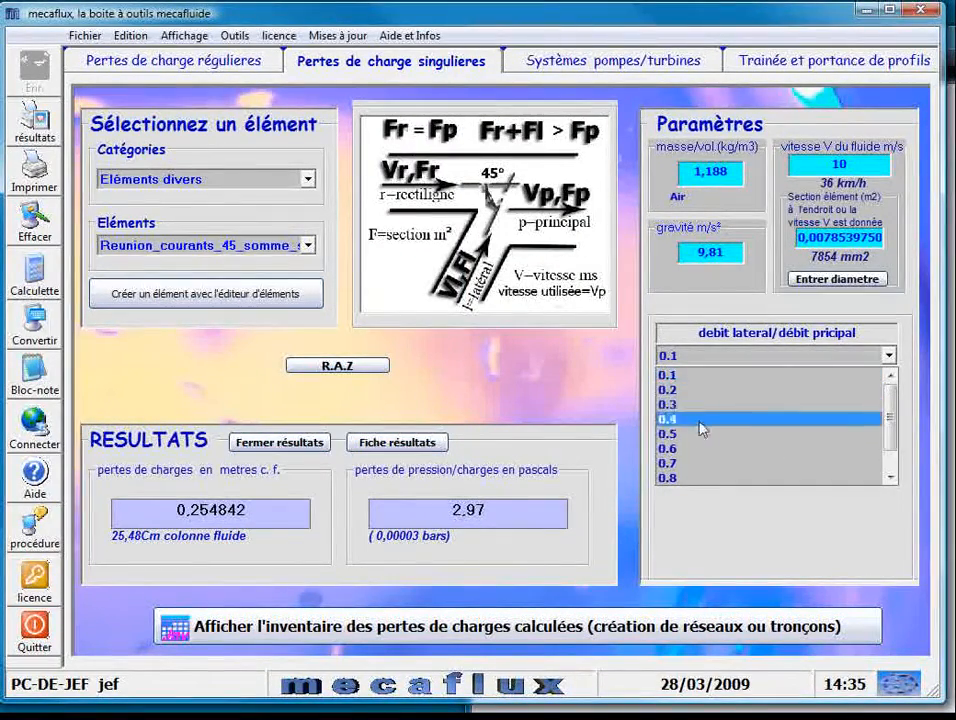
click(698, 373)
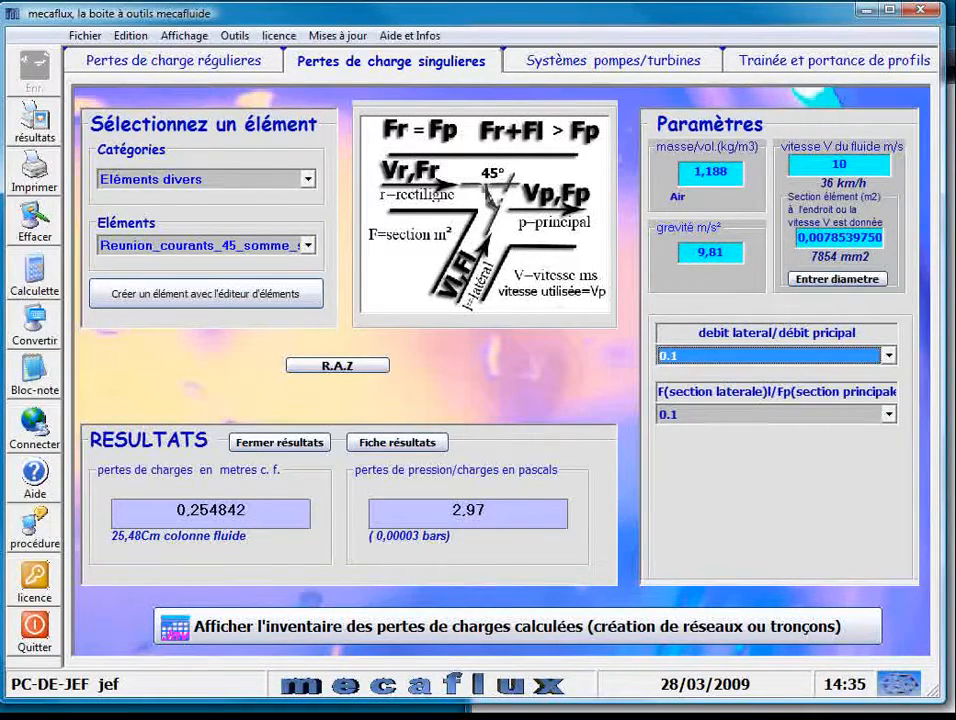
Step: Close the junction image and select the Reunion_courants_45_somme_superieur.sin file in the singularites folder
click(488, 215)
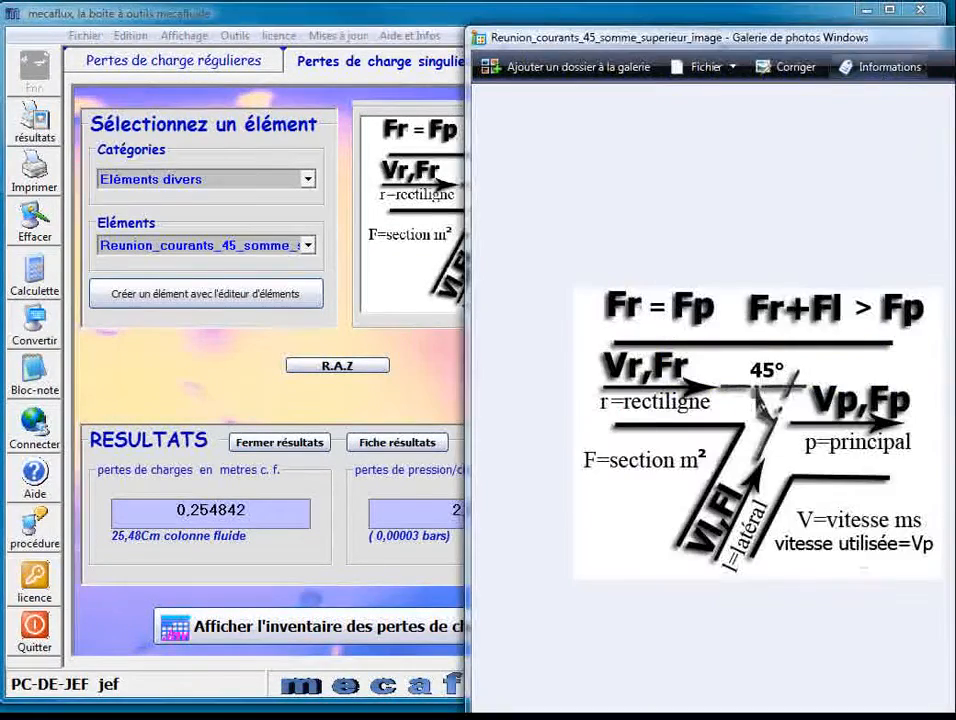
key(alt+F4)
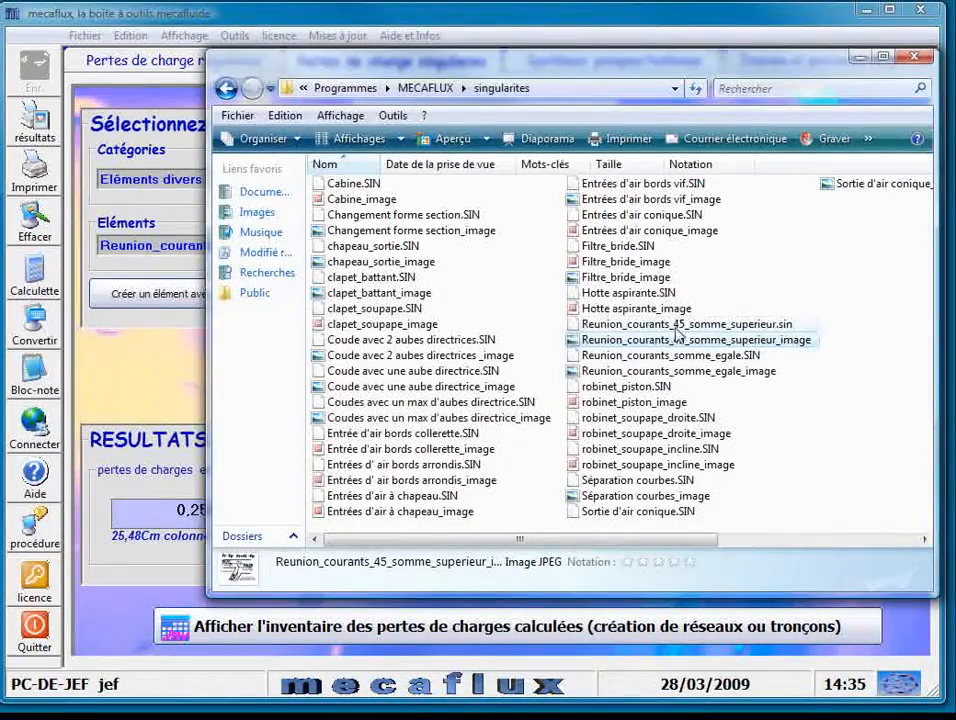
click(676, 329)
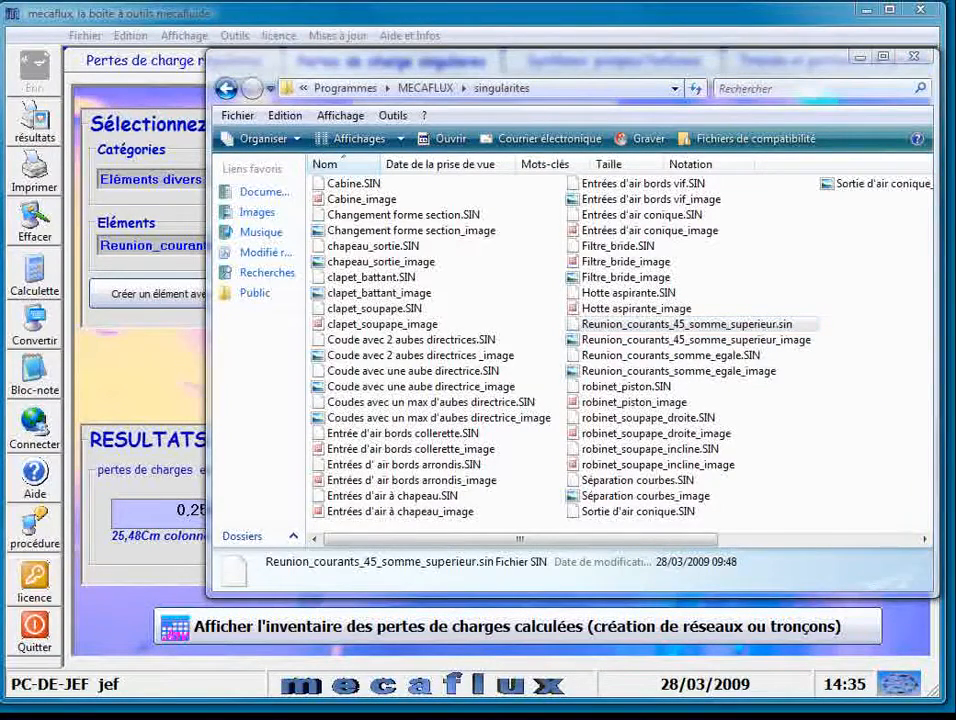
Step: Open Reunion_courants_45_somme_superieur.sin with Bloc-notes from the installed programs, keeping it as the file type's default, and enlarge the text window
key(Return)
drag(241, 386, 736, 226)
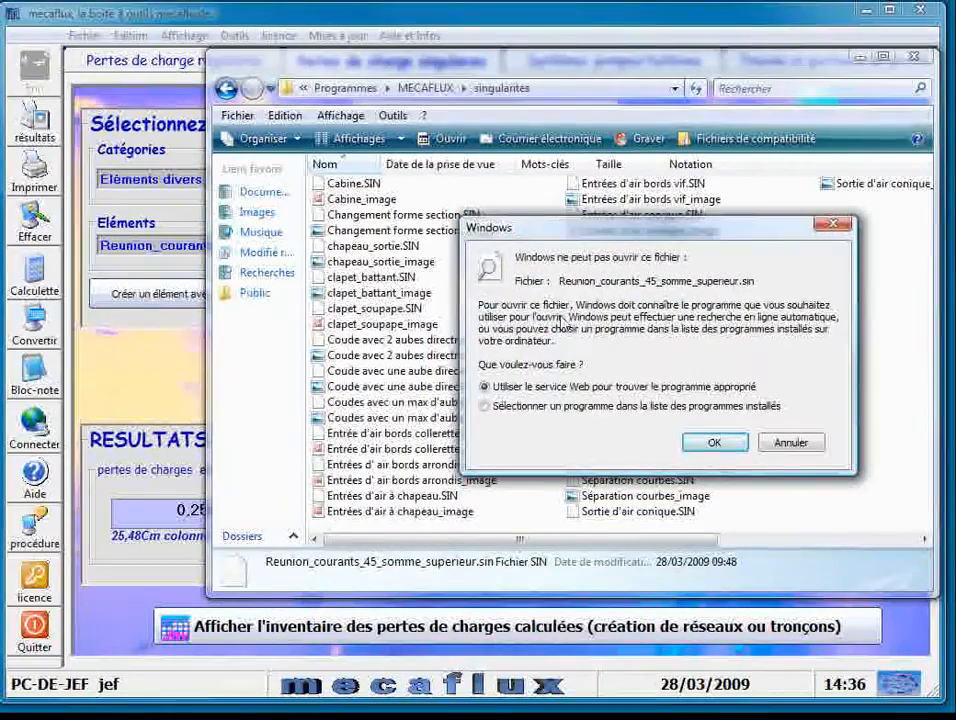
click(485, 406)
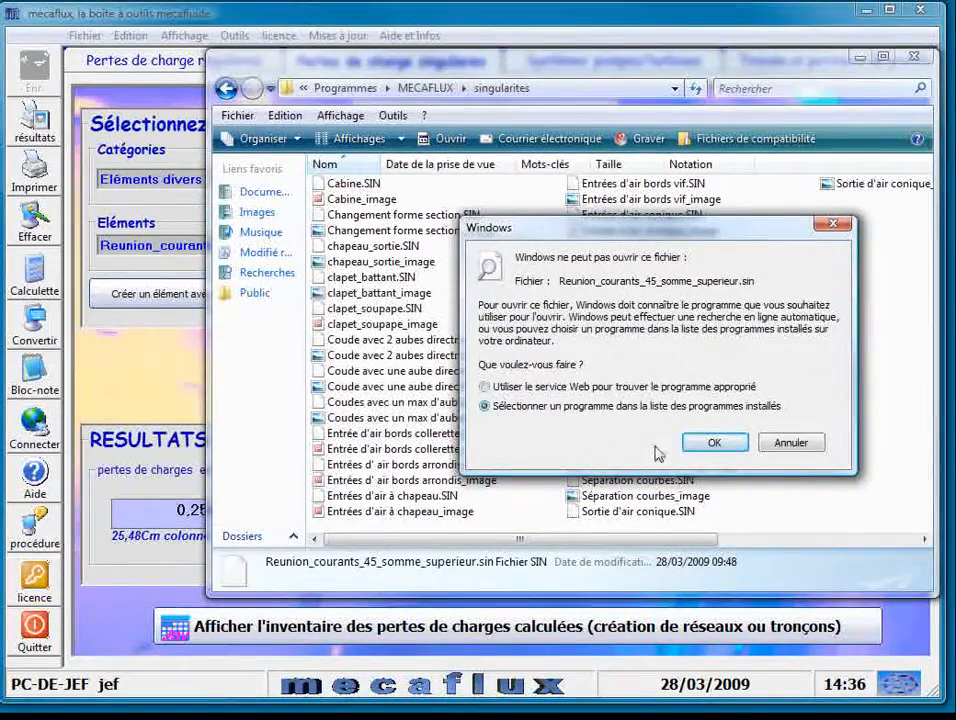
click(714, 442)
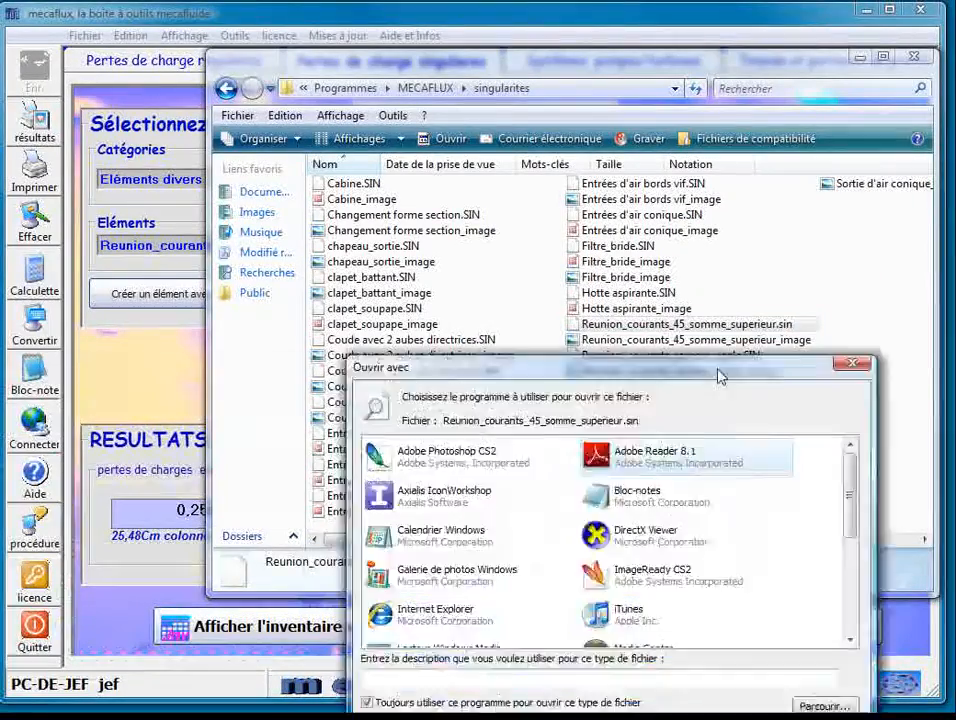
drag(721, 376, 787, 204)
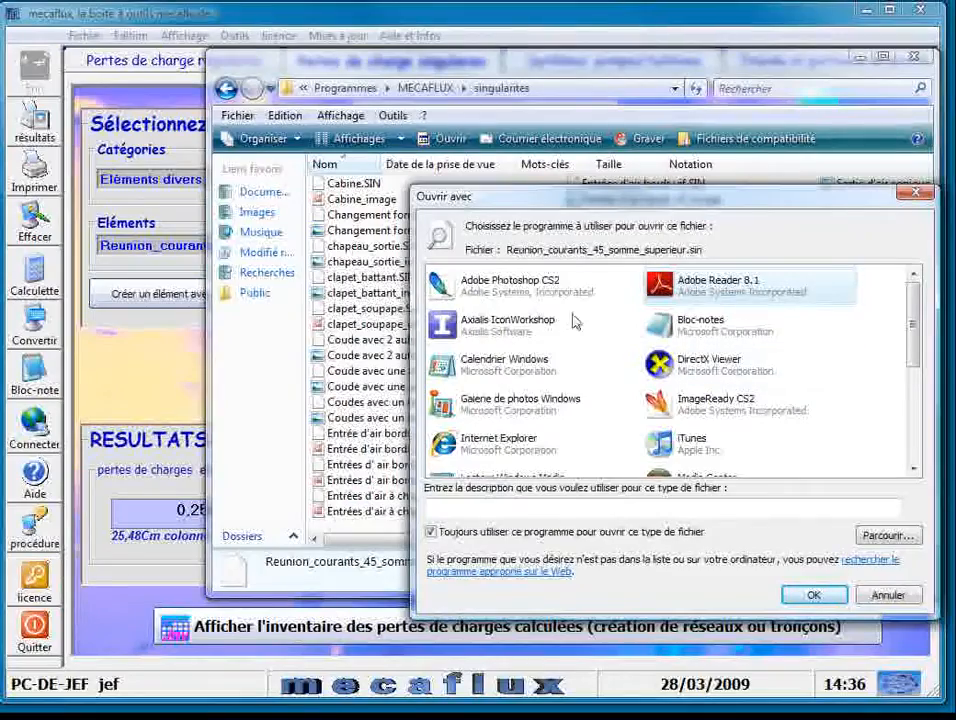
double_click(688, 323)
drag(493, 114, 399, 27)
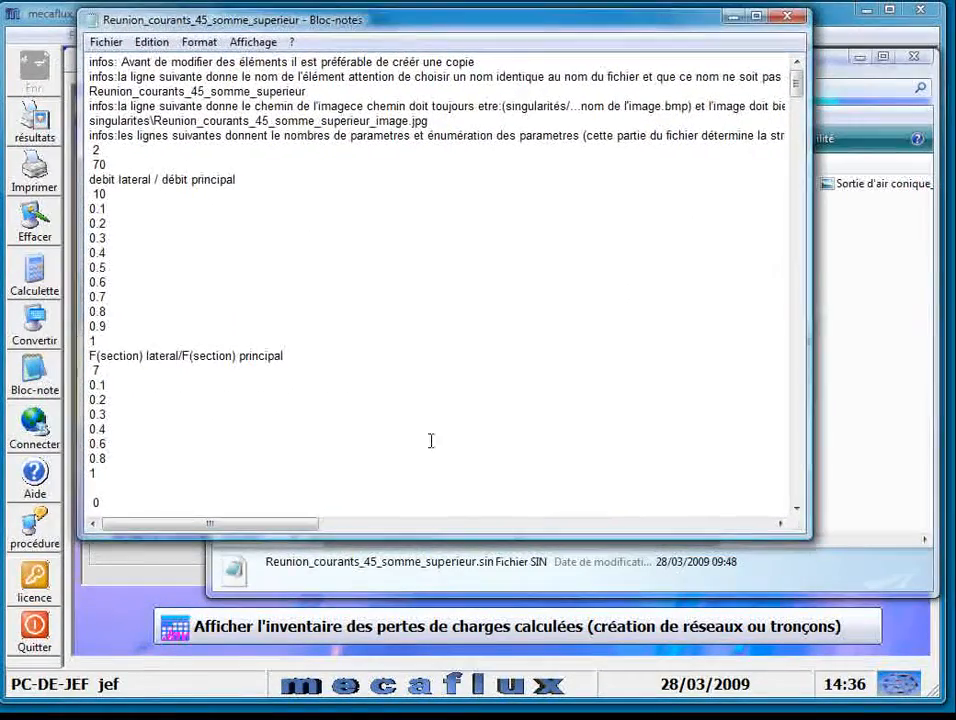
drag(505, 535, 505, 668)
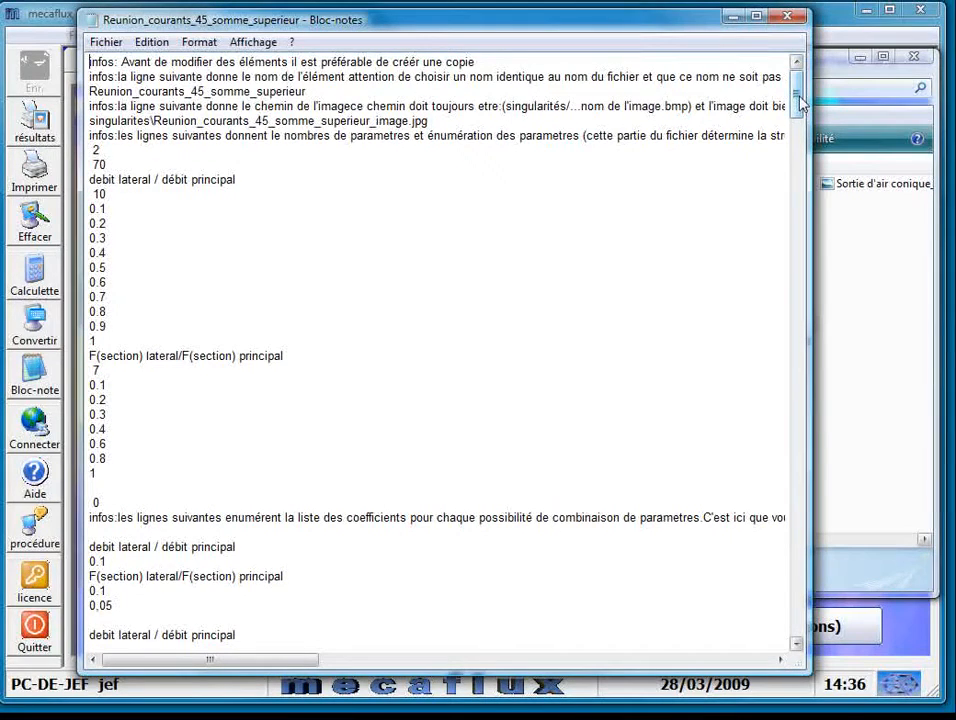
Step: Examine the debit lateral / débit principal and F(section) lateral/F(section) principal parameters, with their value counts and value lists
click(88, 192)
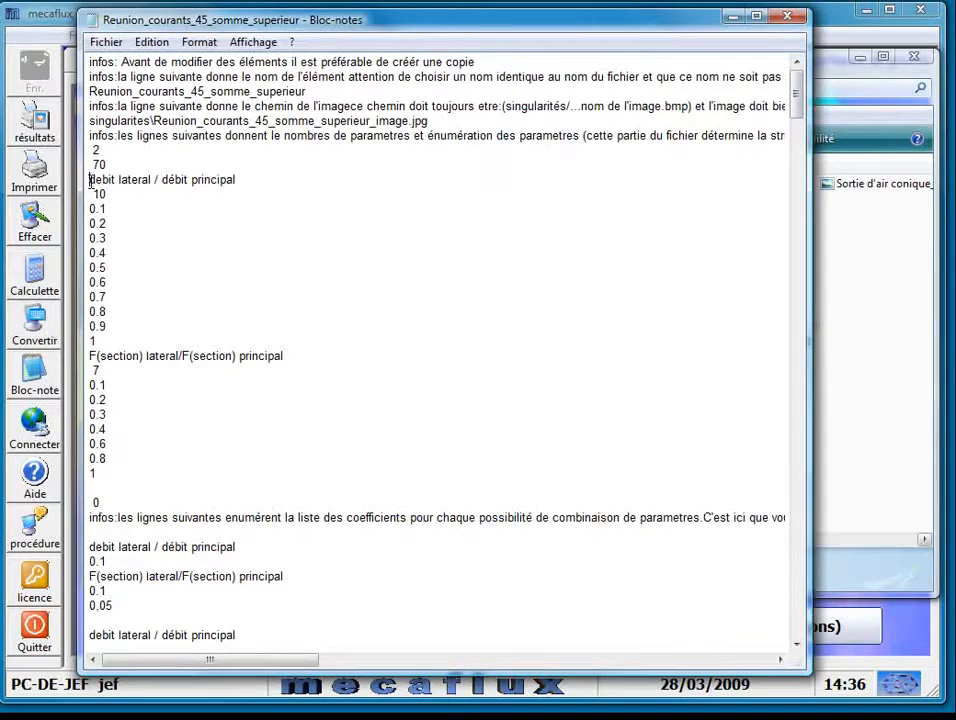
drag(90, 180, 245, 181)
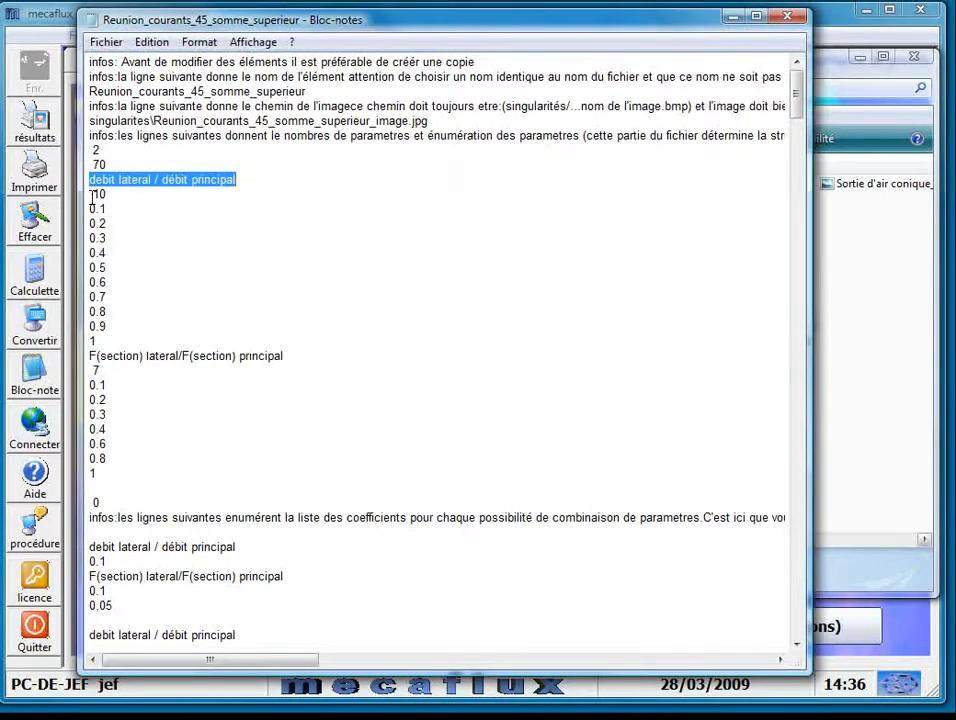
drag(88, 205, 107, 339)
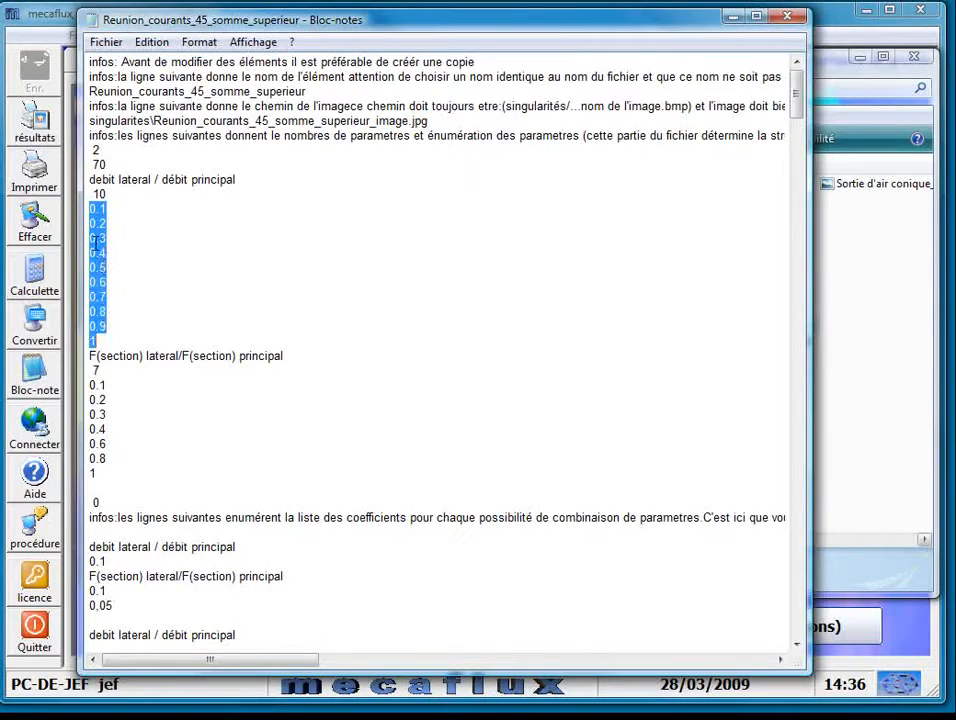
click(97, 193)
double_click(97, 193)
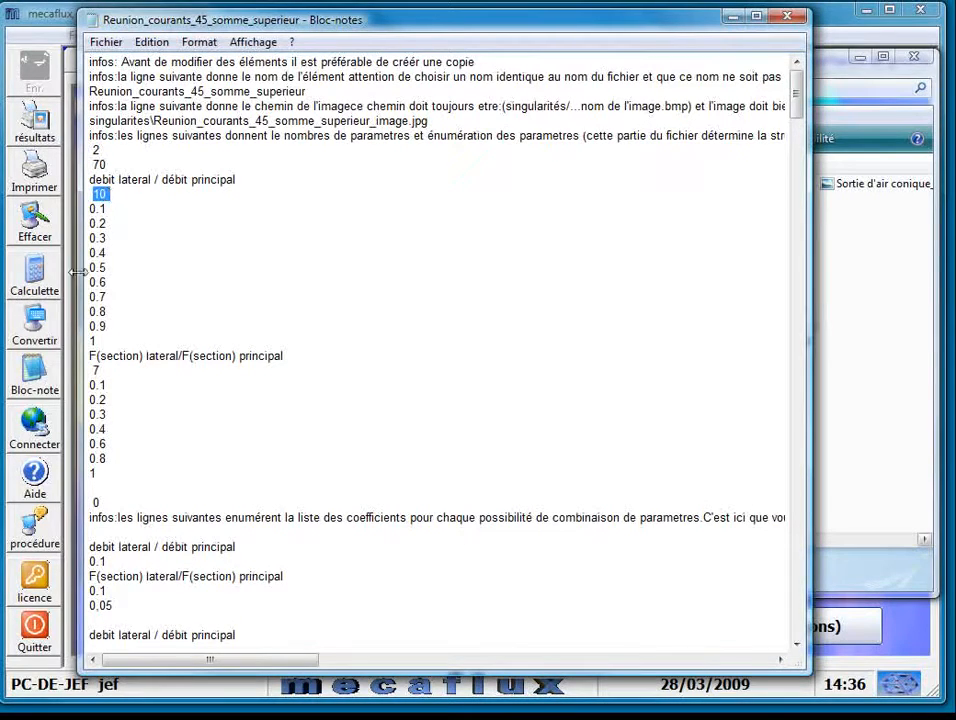
double_click(89, 370)
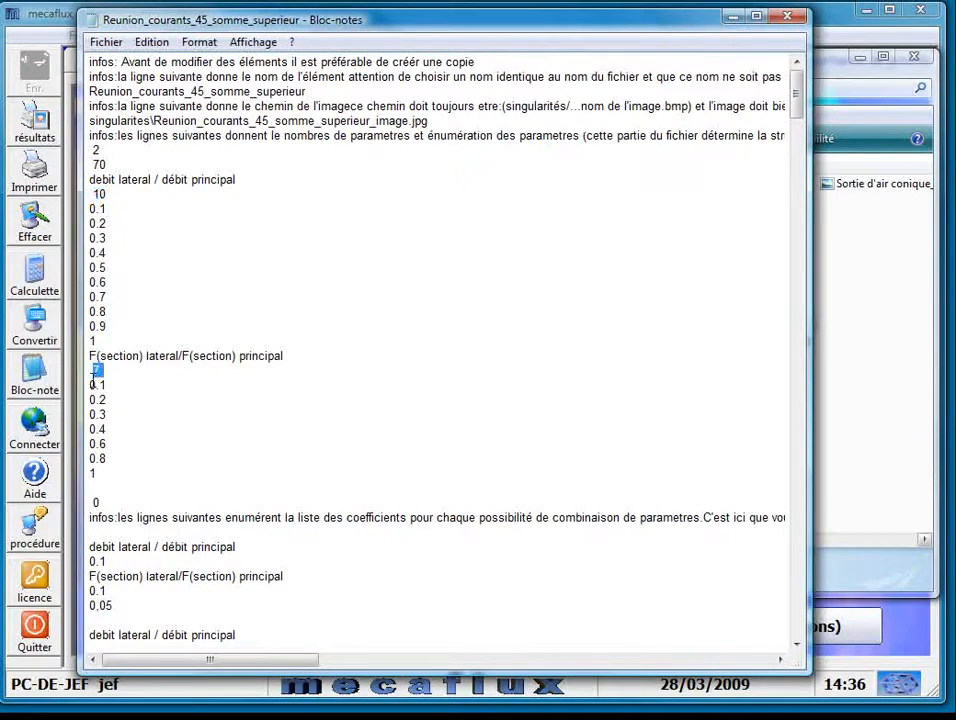
drag(89, 385, 111, 473)
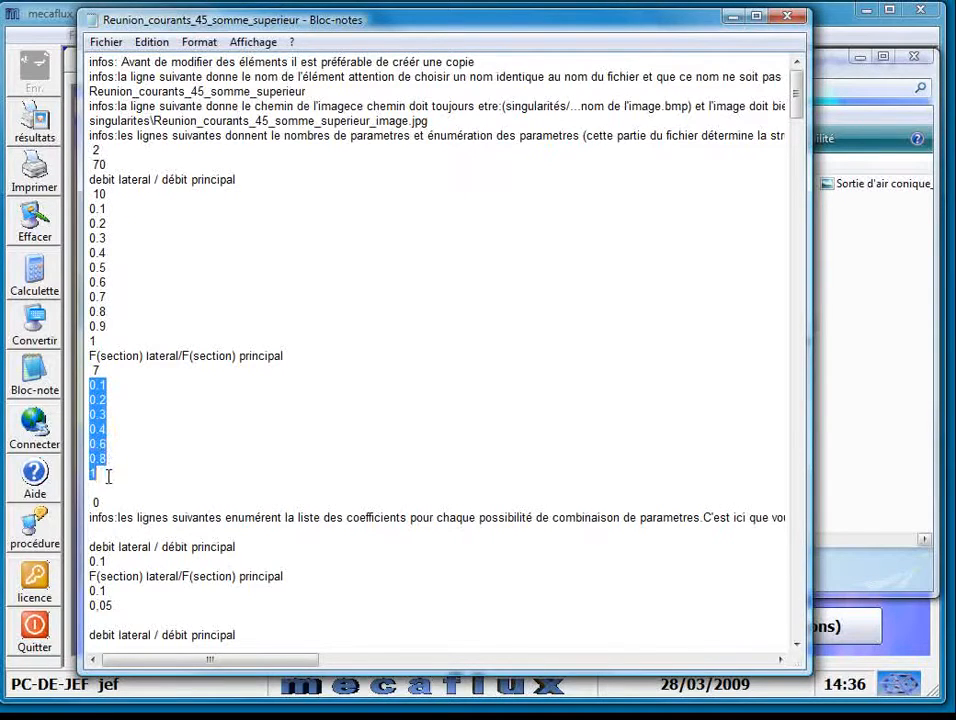
click(177, 528)
Step: Examine the coefficients listed for each parameter combination and compare them with the two parameter definitions at the file's beginning
scroll(177, 523, down, 7)
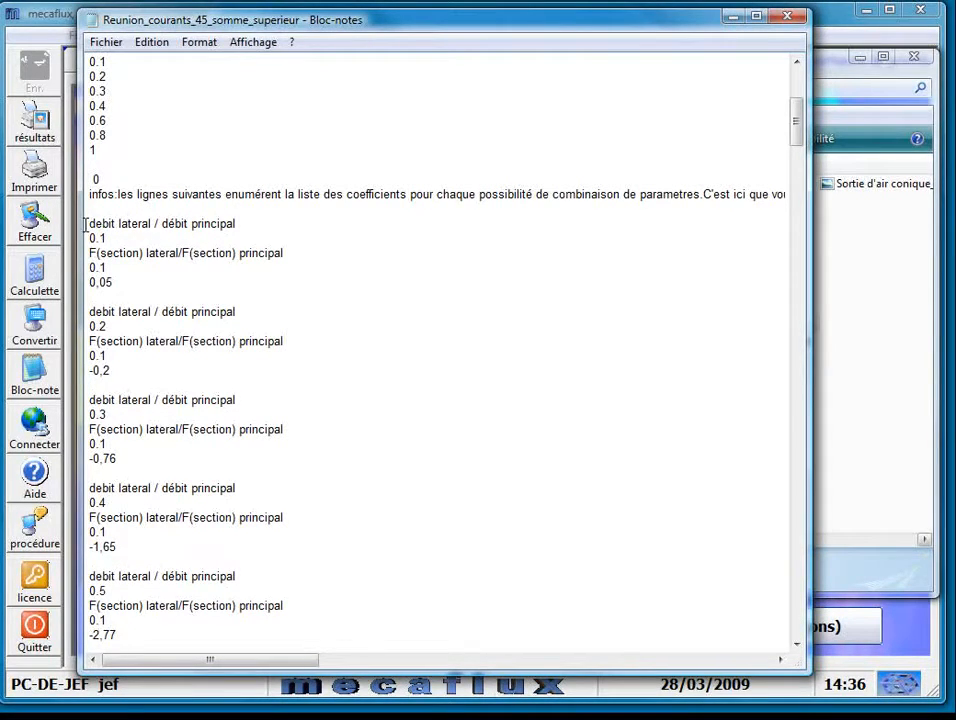
drag(88, 223, 115, 283)
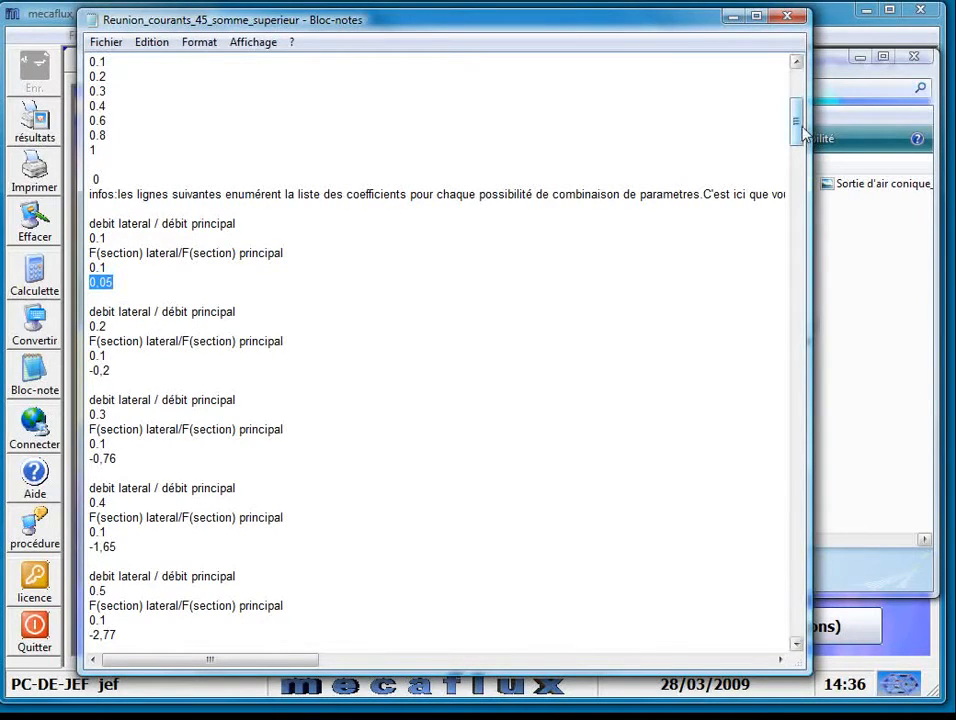
drag(800, 130, 803, 100)
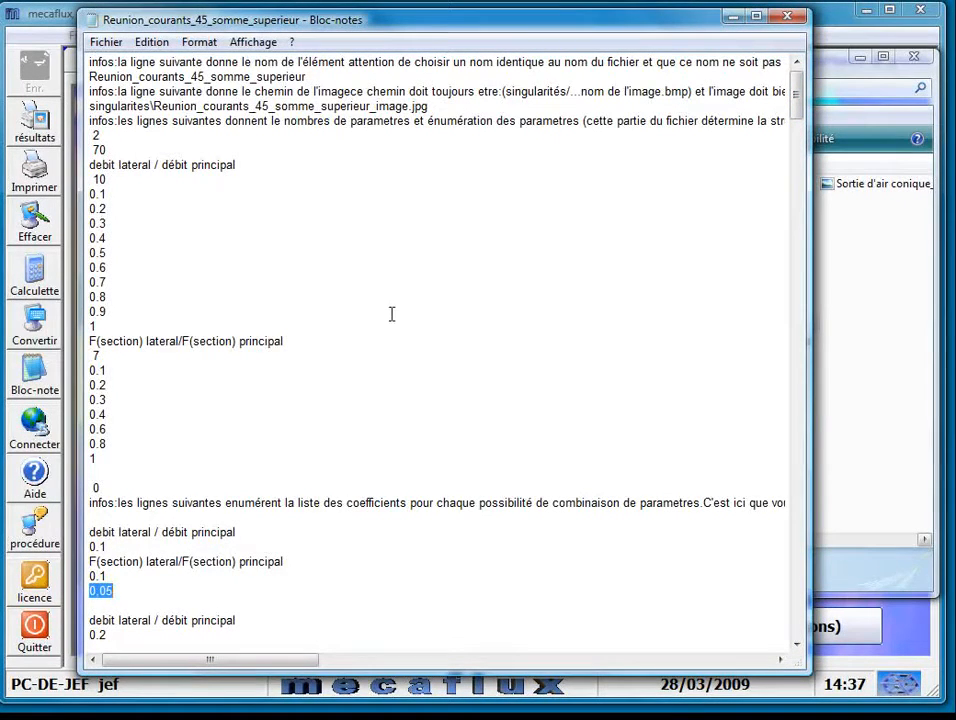
drag(90, 167, 254, 168)
drag(92, 182, 127, 356)
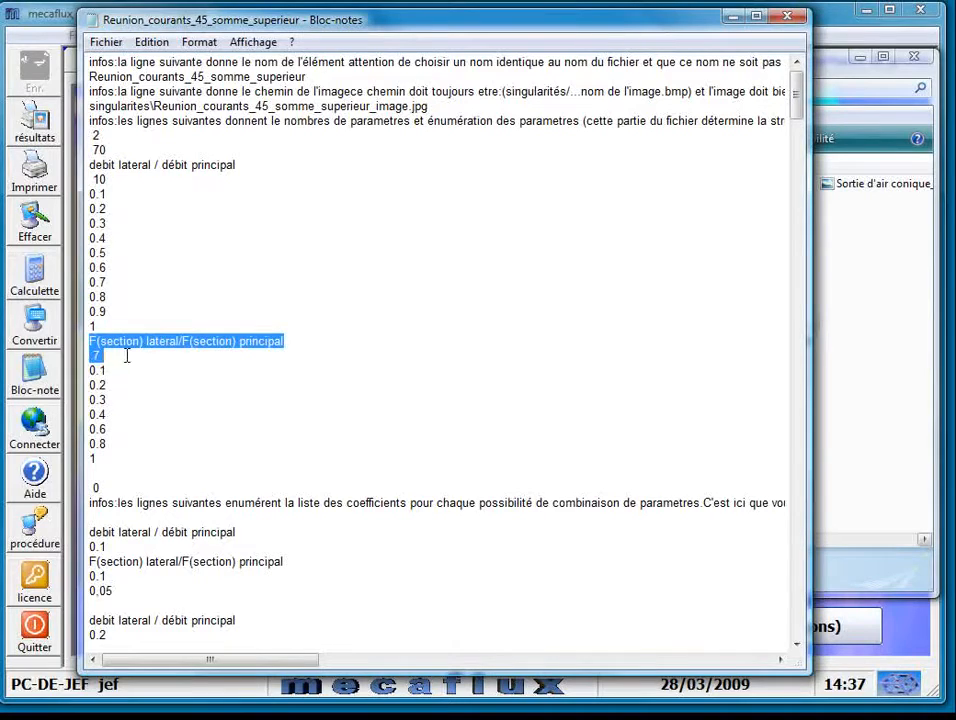
click(91, 366)
double_click(96, 356)
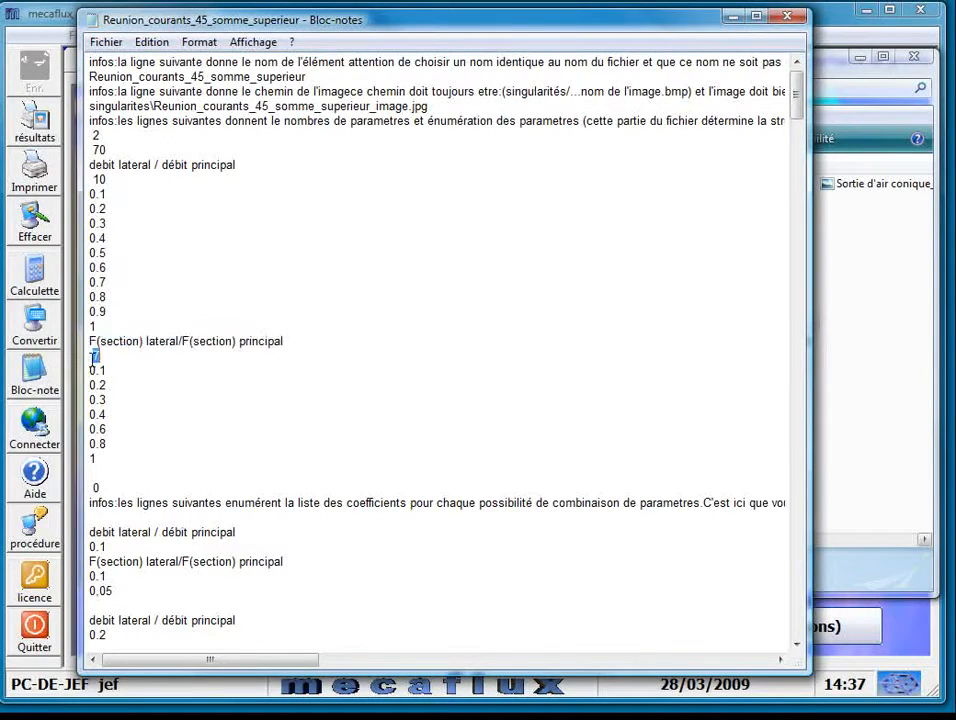
drag(86, 371, 113, 444)
click(158, 487)
scroll(184, 480, up, 1)
scroll(188, 479, down, 15)
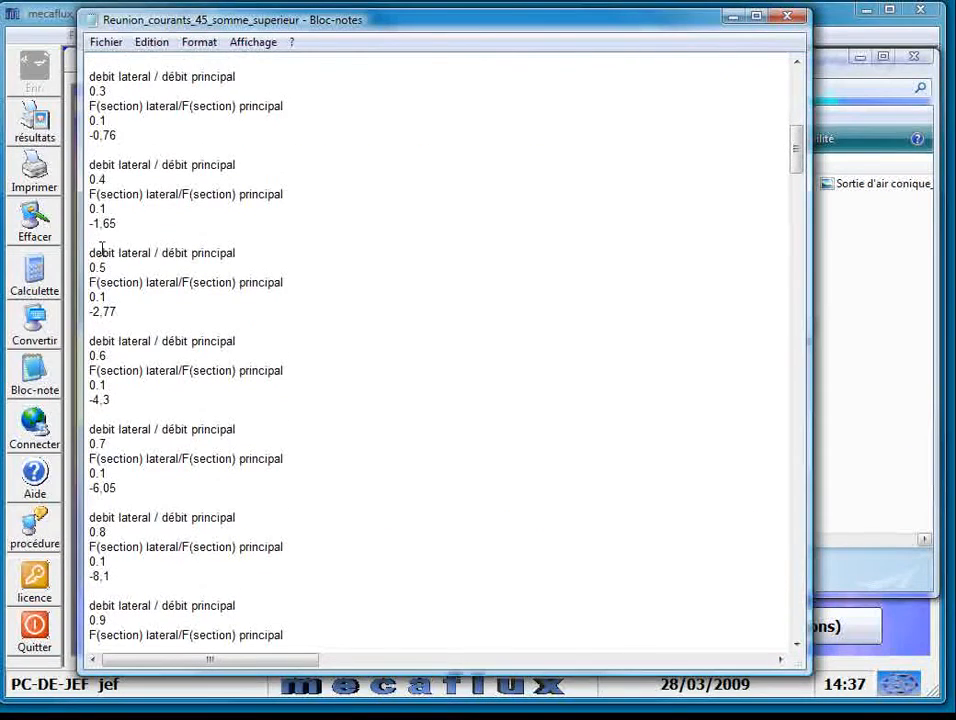
drag(90, 136, 136, 135)
drag(90, 224, 114, 225)
drag(90, 312, 118, 312)
Step: Examine the element name and image path lines at the file's beginning, focusing on the 45 in each name
scroll(333, 384, up, 15)
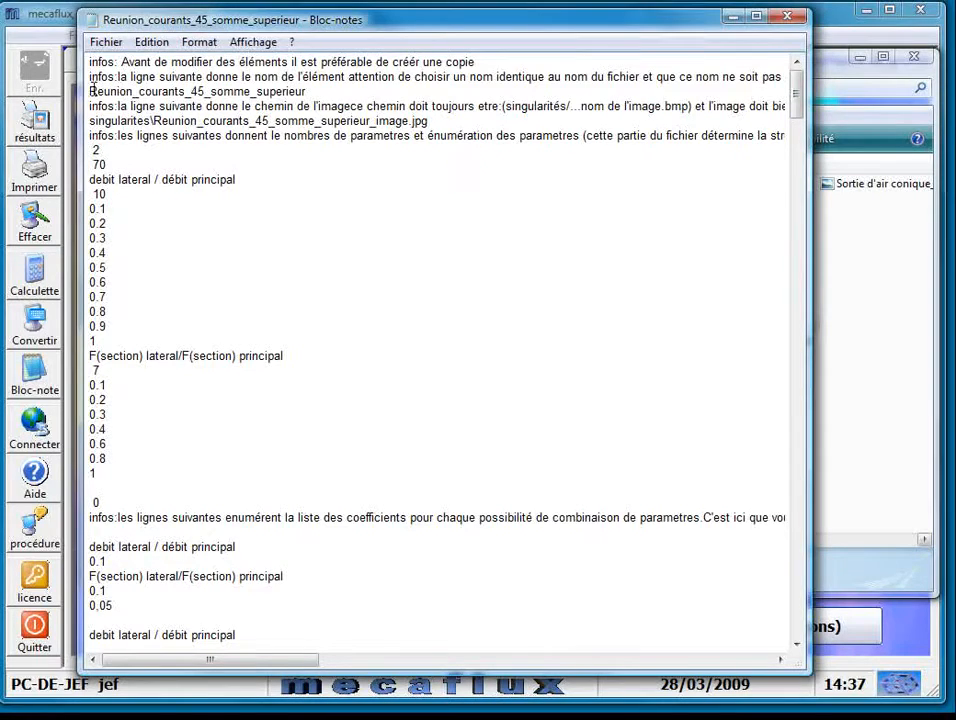
drag(89, 91, 191, 93)
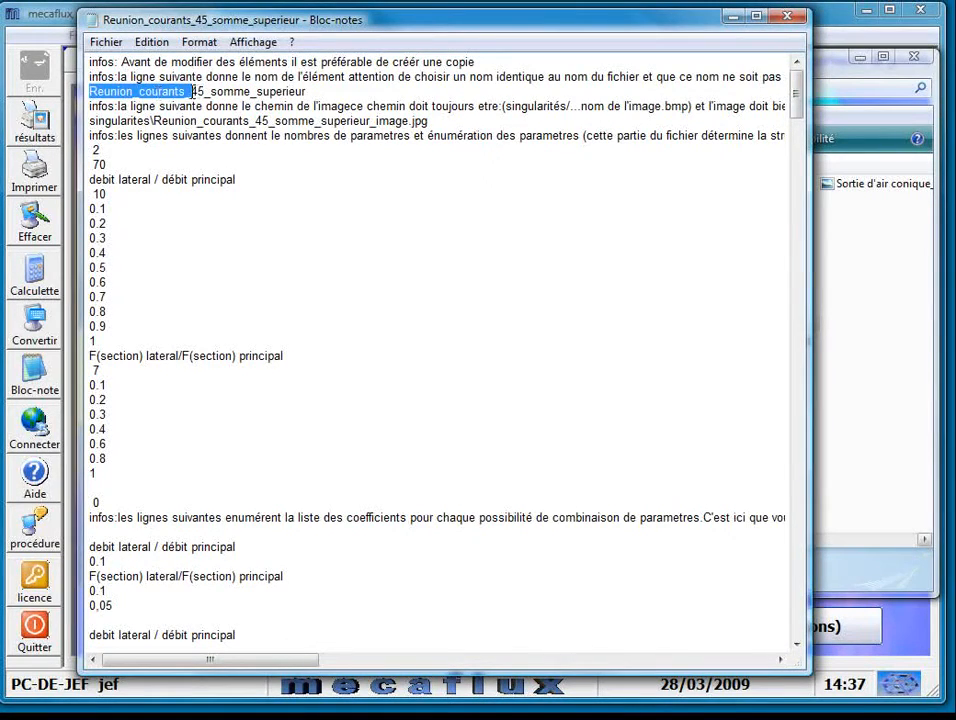
click(195, 91)
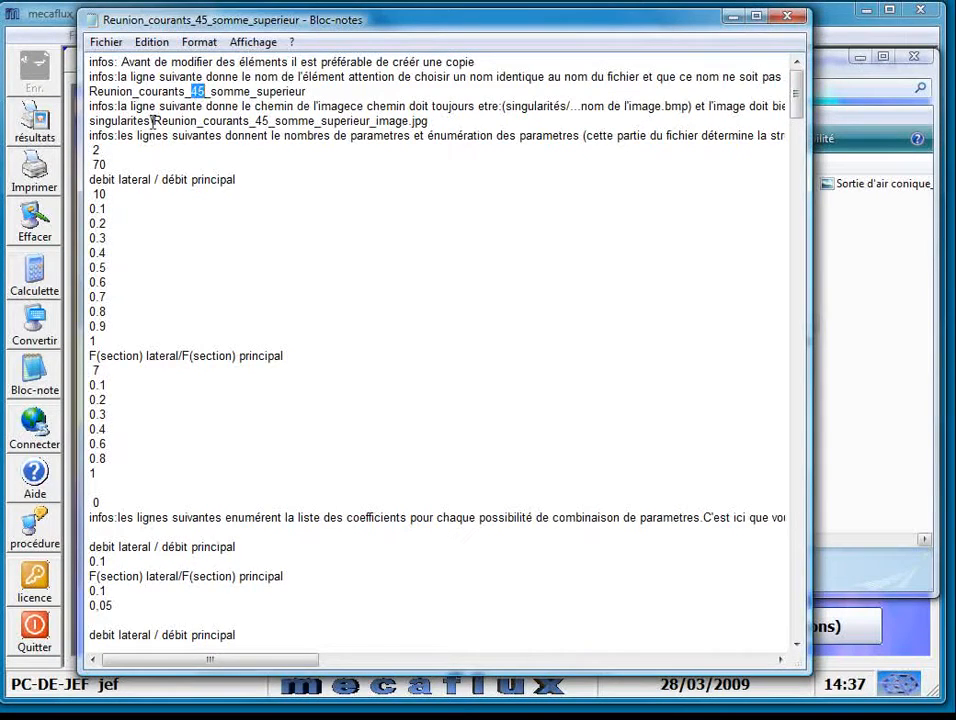
drag(255, 120, 263, 121)
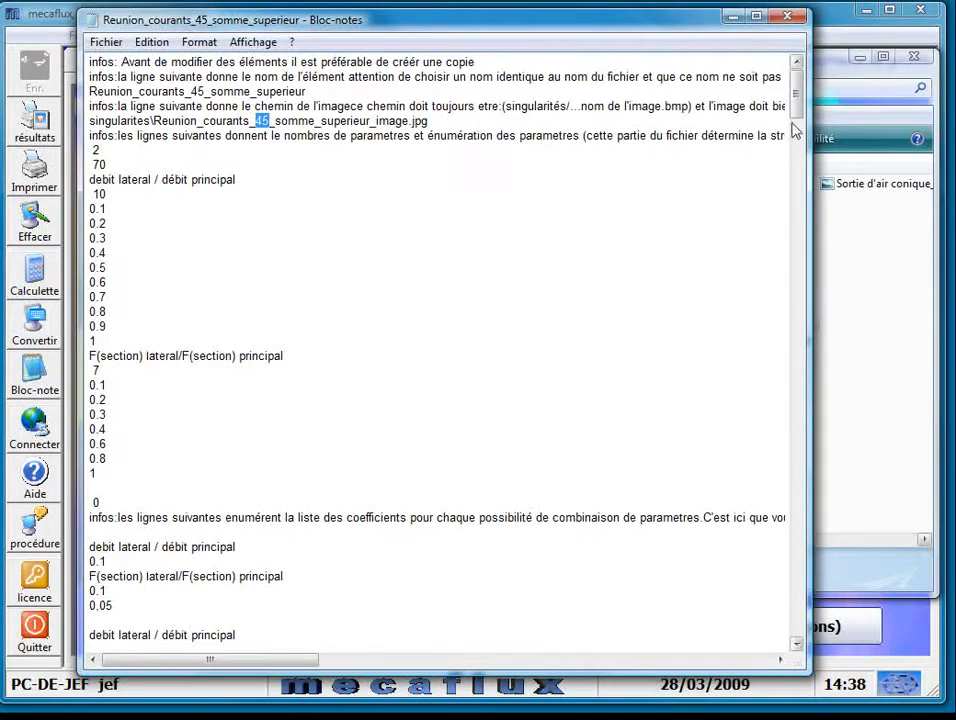
mouse_move(800, 112)
mouse_down()
mouse_move(800, 143)
mouse_move(798, 93)
mouse_up()
Step: Close the text file, check the junction's data and image file names in the singularites folder, and return to Mecaflux
click(787, 18)
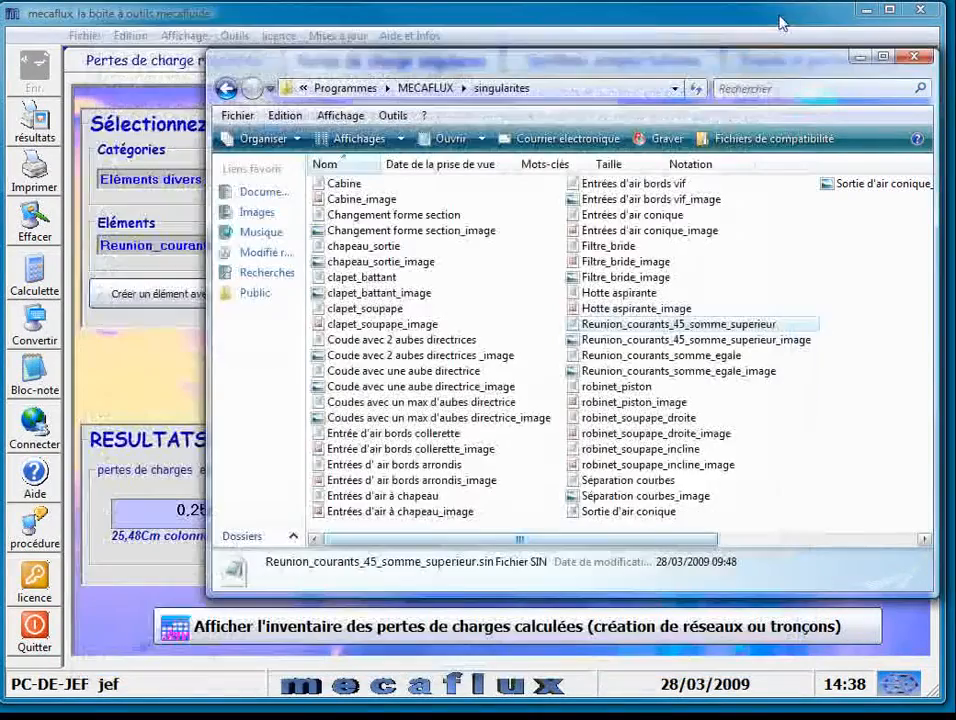
click(600, 324)
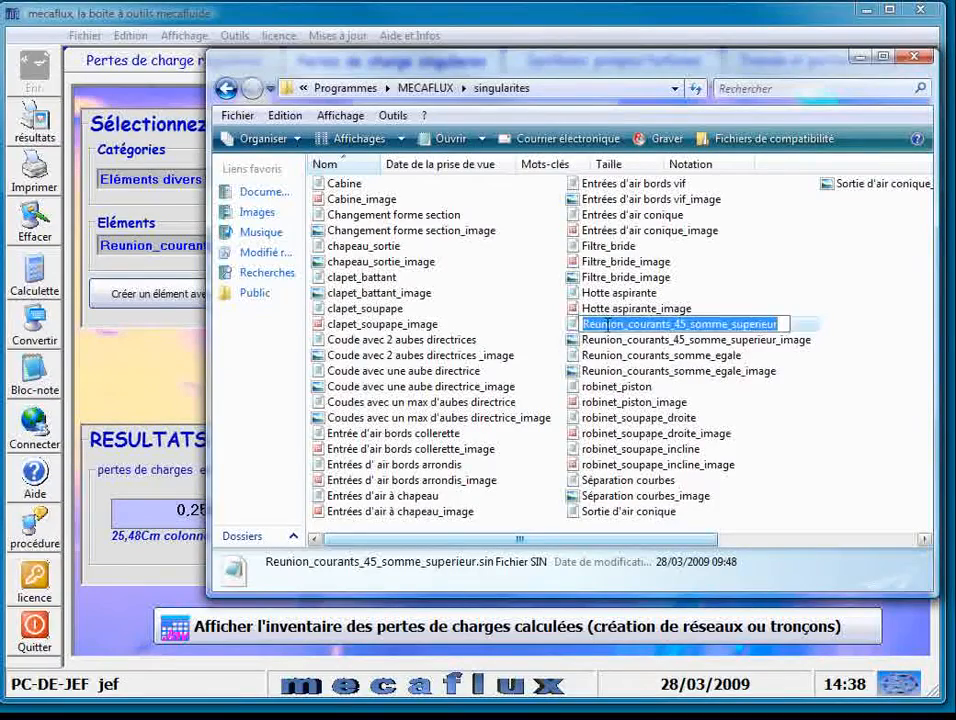
click(606, 340)
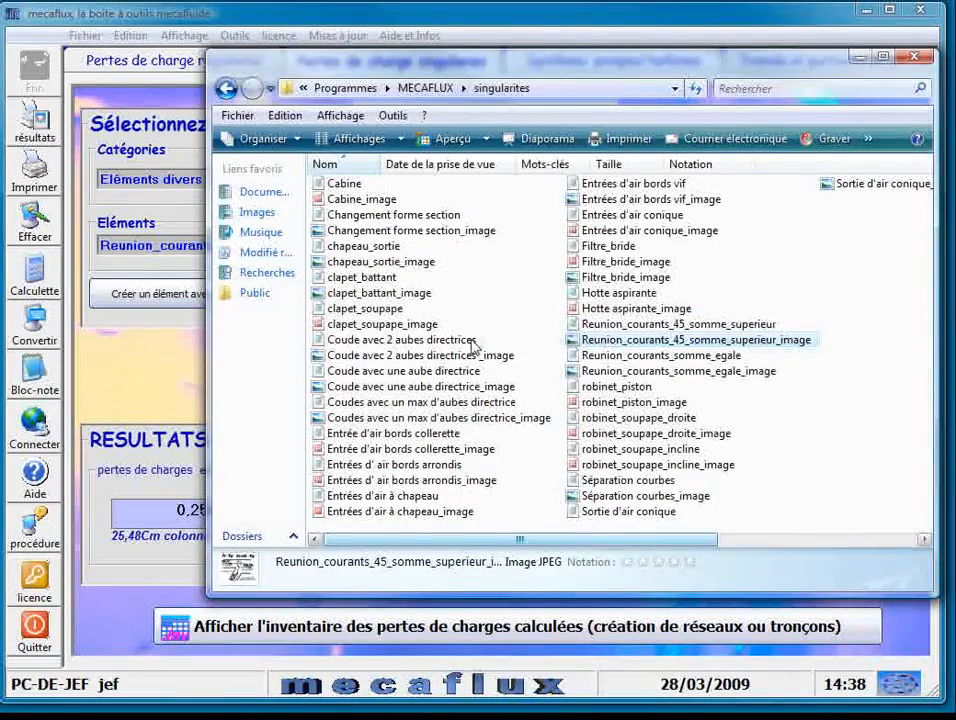
click(124, 300)
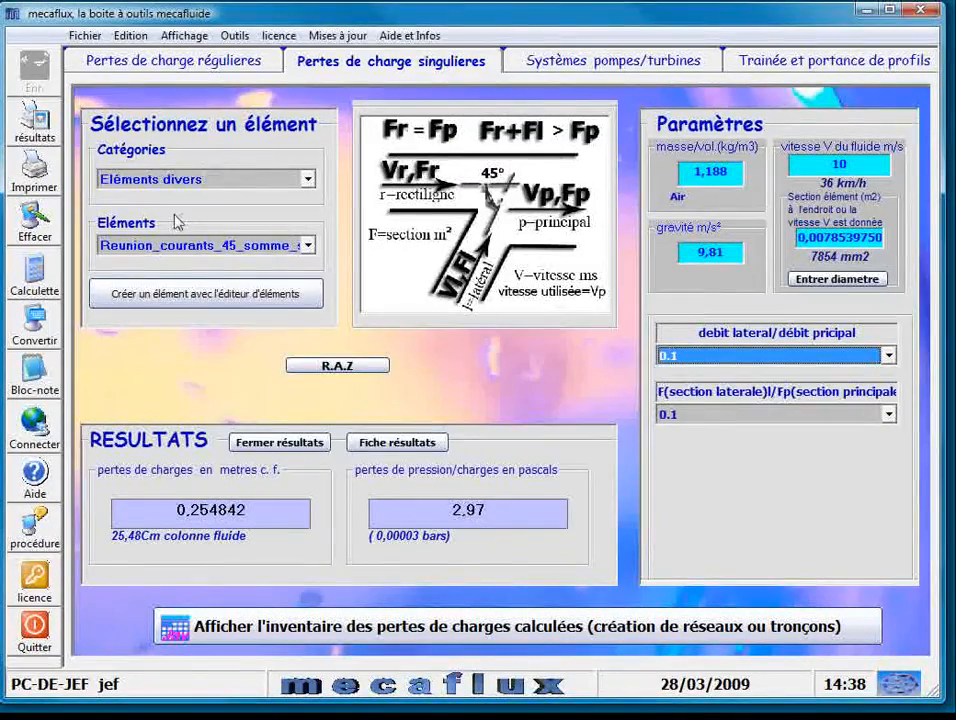